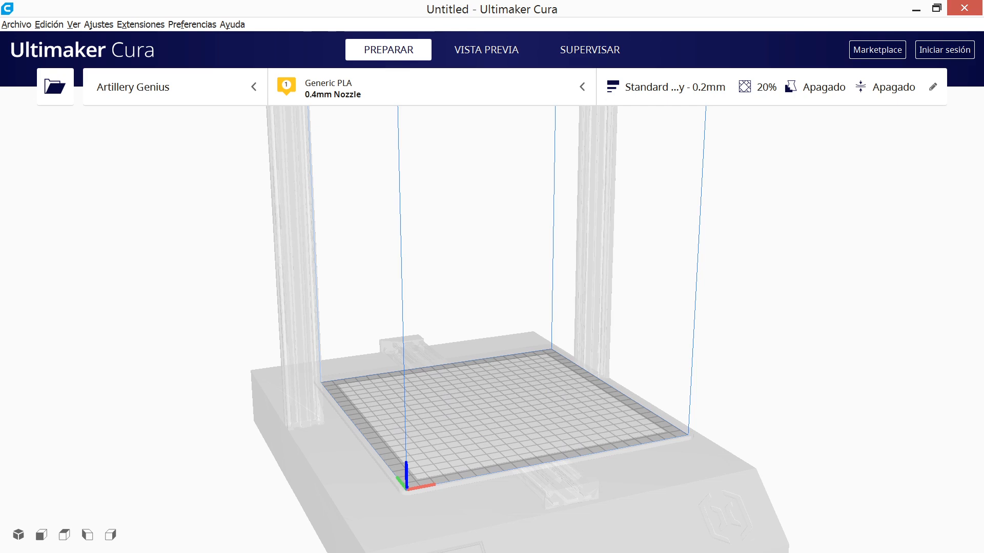
# - Load the AG_hominho_violao_70mm model onto the build plate and dismiss the model errors message
pyautogui.moveTo(0, 215); pyautogui.dragTo(464, 372)
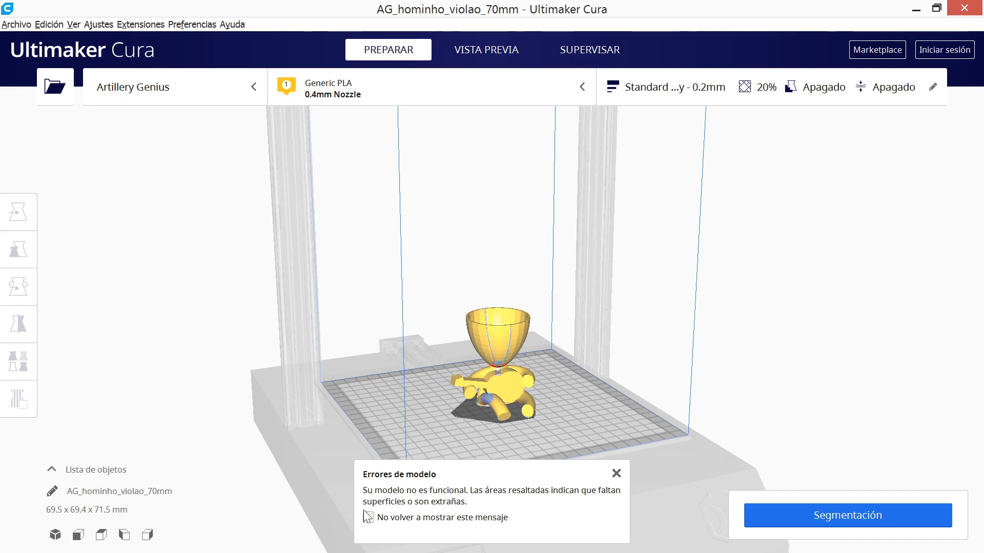
pyautogui.scroll(8, 497, 371)
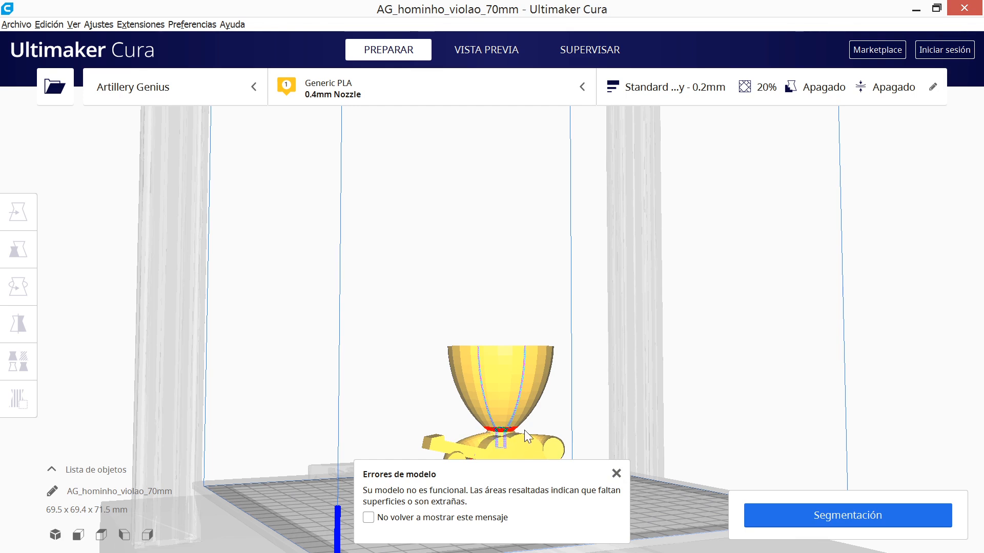
pyautogui.click(616, 473)
pyautogui.moveTo(524, 414); pyautogui.dragTo(512, 446, button='right')
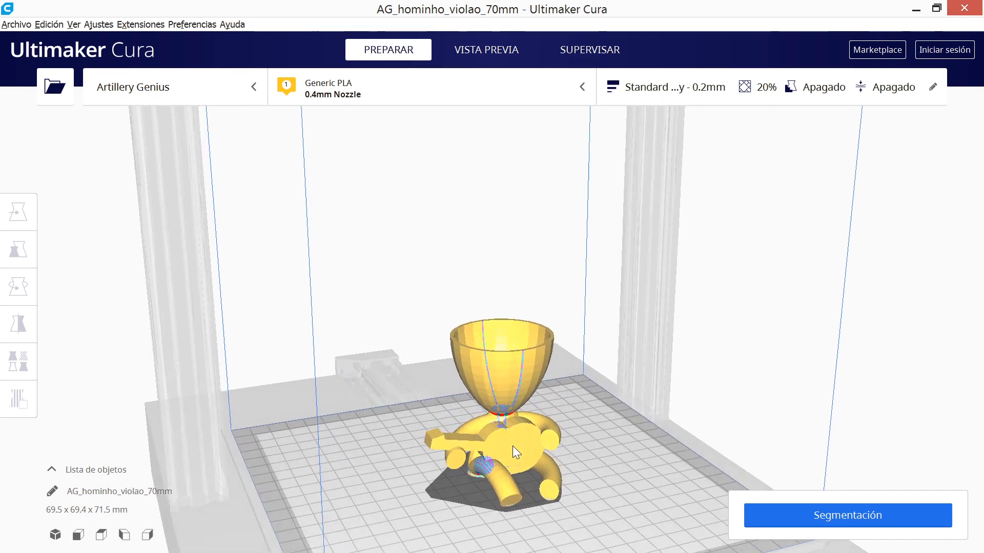
# - Scale the figure model uniformly to 30%
pyautogui.scroll(-2, 500, 441)
pyautogui.click(499, 412)
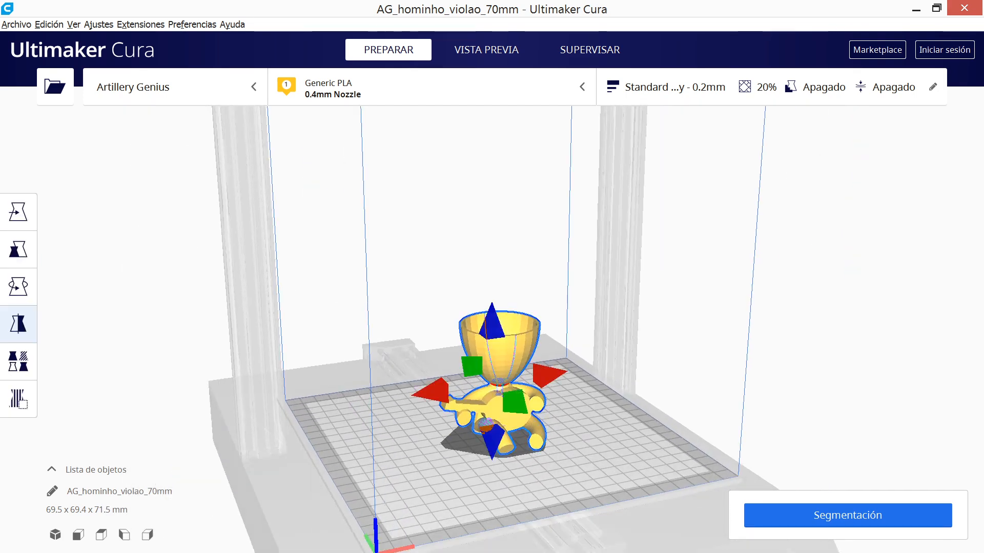
pyautogui.click(18, 249)
pyautogui.doubleClick(181, 250)
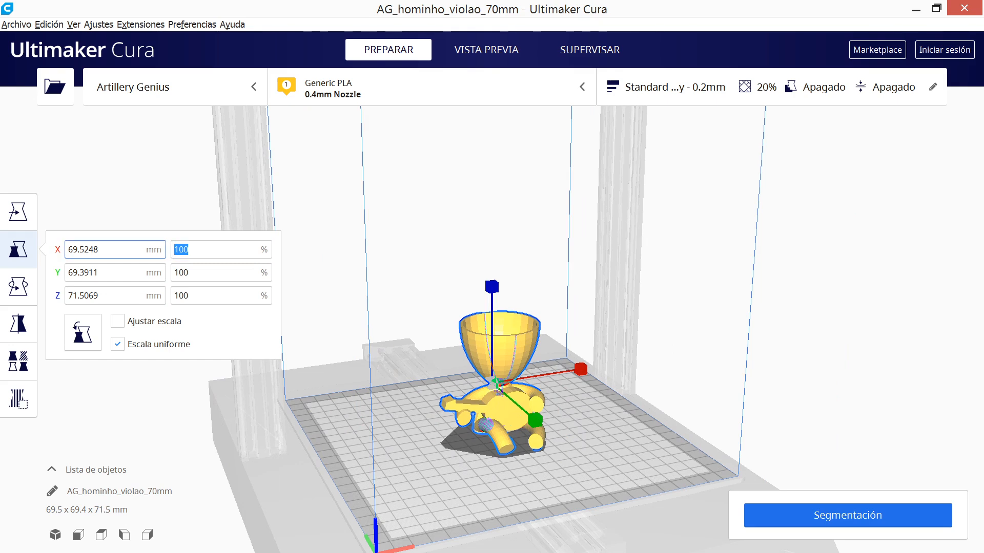
pyautogui.write('30')
pyautogui.press('Return')
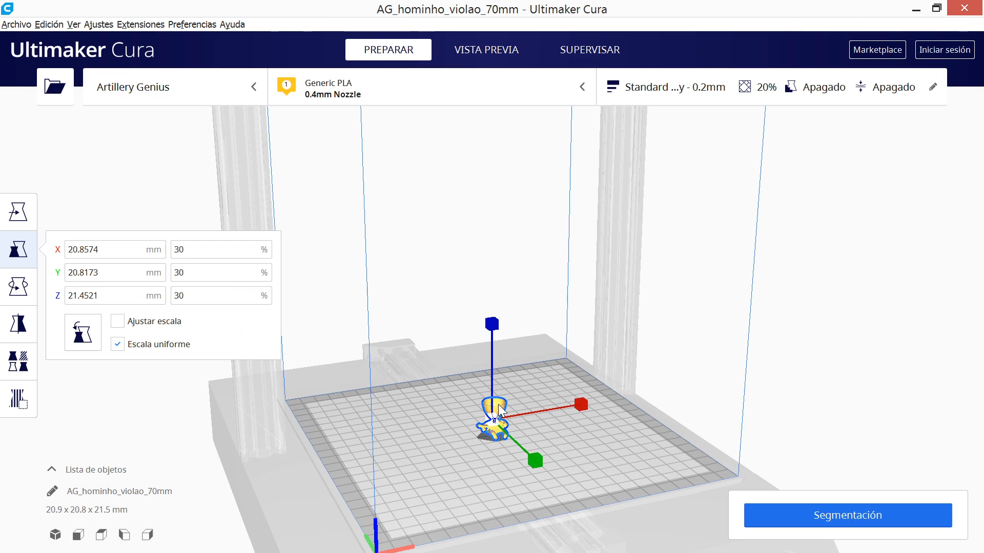
# - Multiply the scaled figure with 50 copies
pyautogui.click(471, 379)
pyautogui.click(490, 407)
pyautogui.rightClick(491, 407)
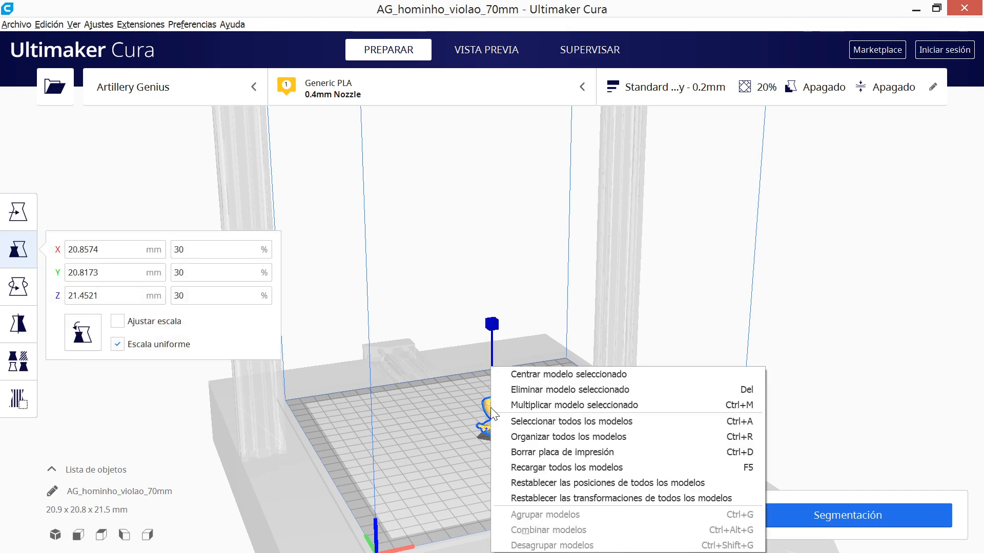
pyautogui.click(525, 410)
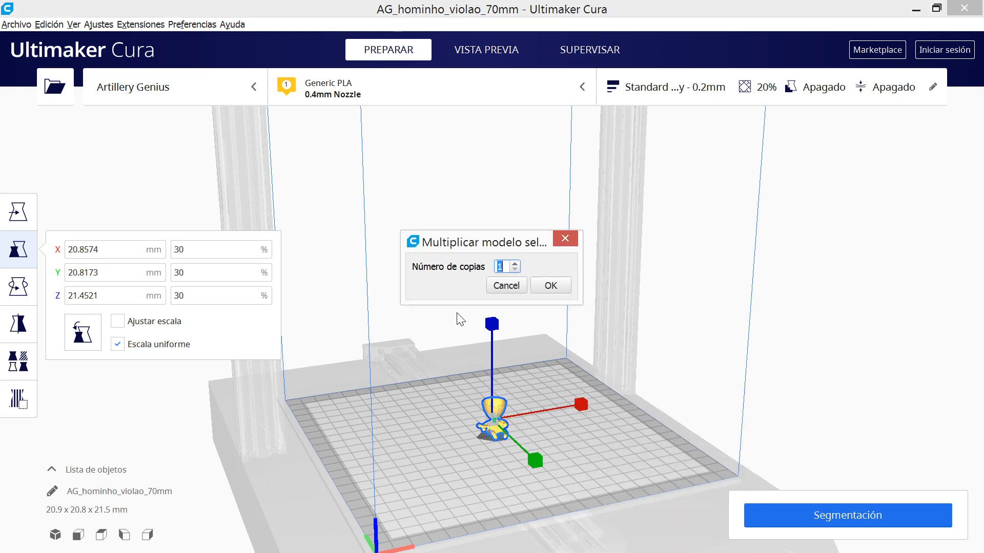
pyautogui.write('50')
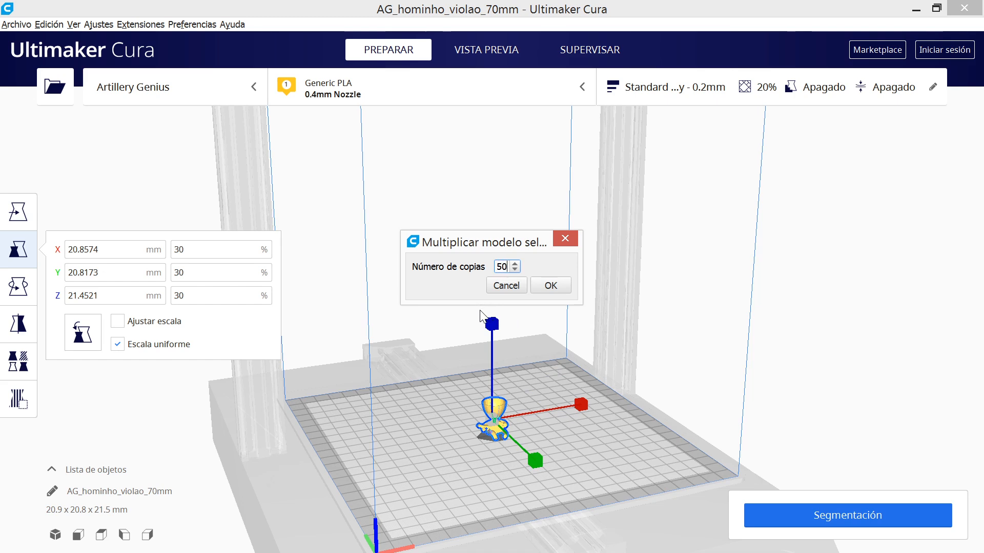
pyautogui.click(540, 290)
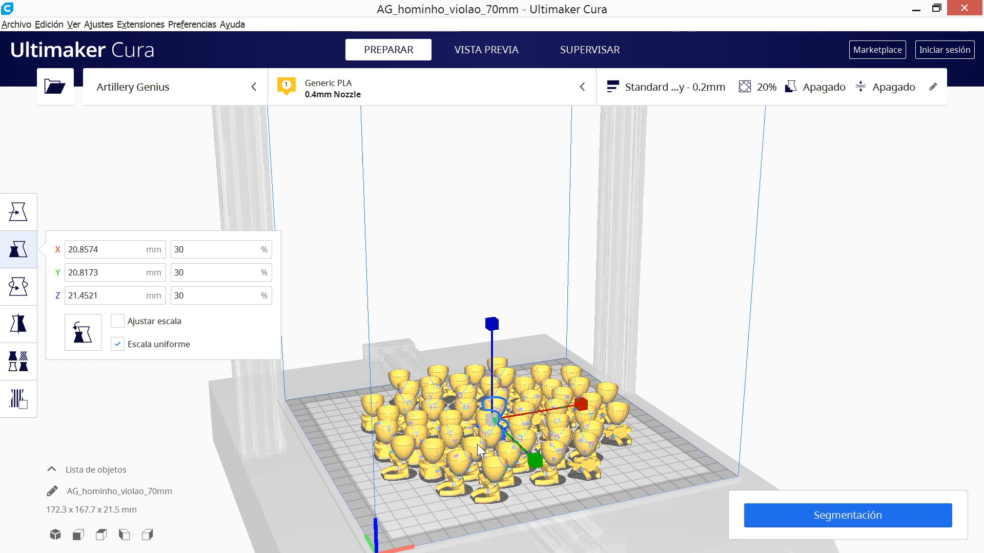
# - Multiply the selected figure by another 30 copies and dismiss the object placement message
pyautogui.rightClick(496, 404)
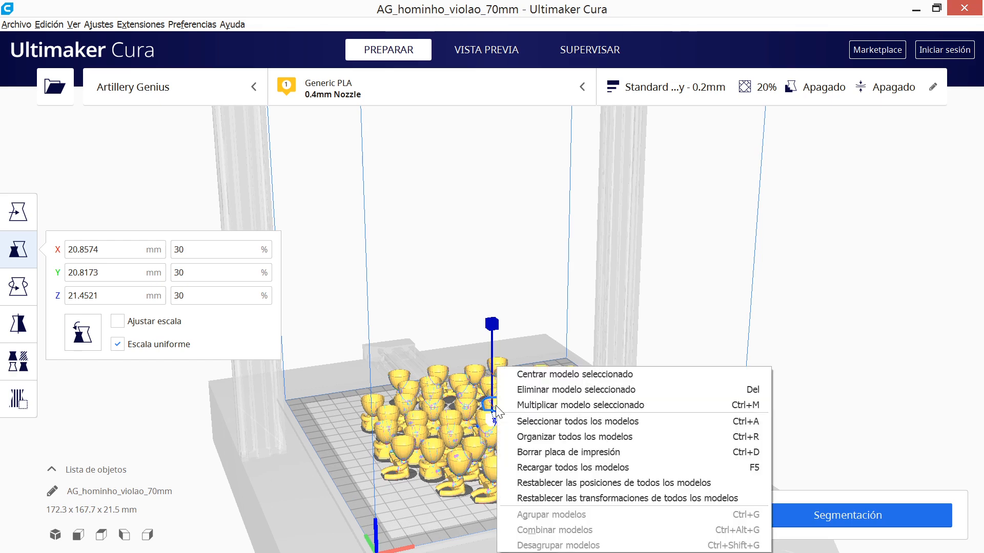
pyautogui.click(516, 406)
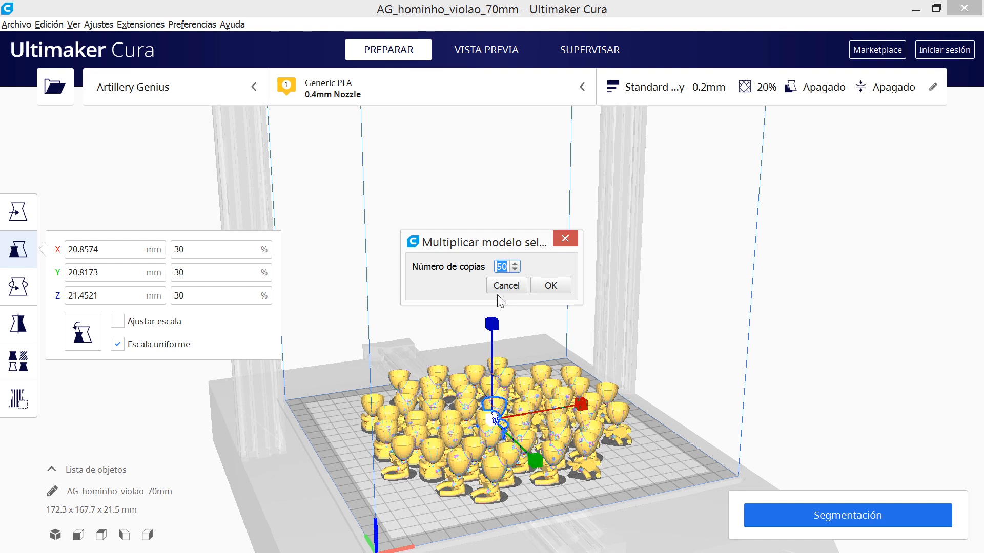
pyautogui.write('30')
pyautogui.press('Return')
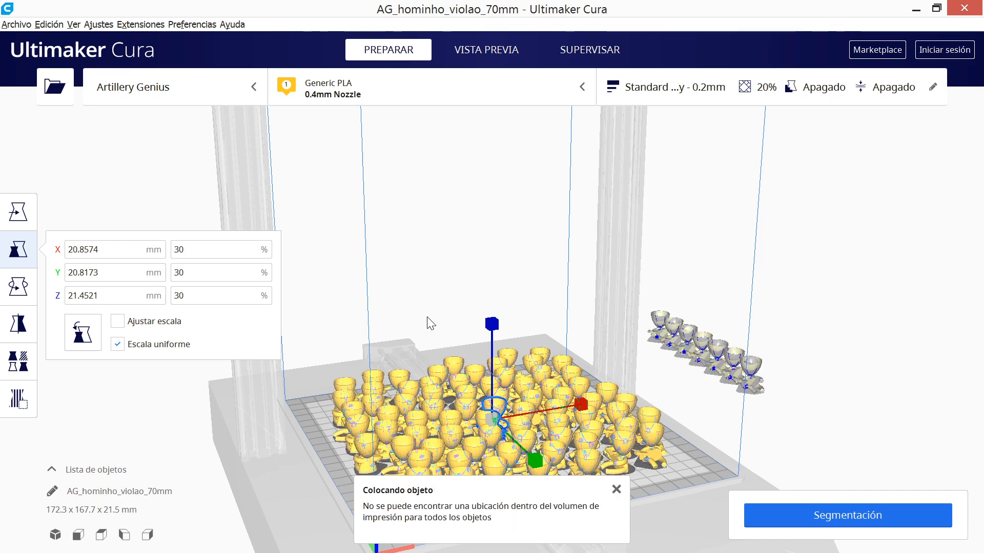
pyautogui.moveTo(389, 335); pyautogui.dragTo(401, 371, button='right')
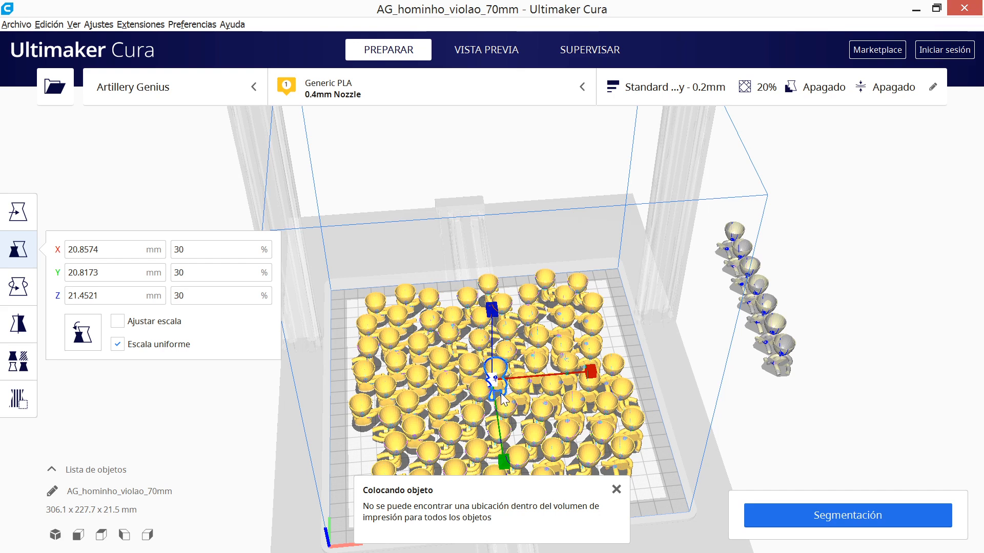
pyautogui.moveTo(525, 334); pyautogui.dragTo(500, 336, button='right')
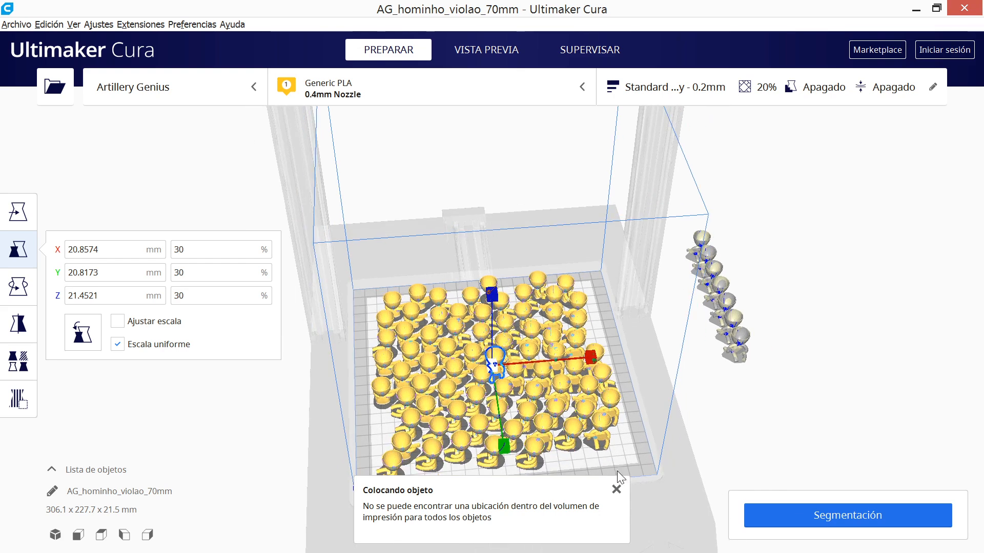
pyautogui.click(616, 489)
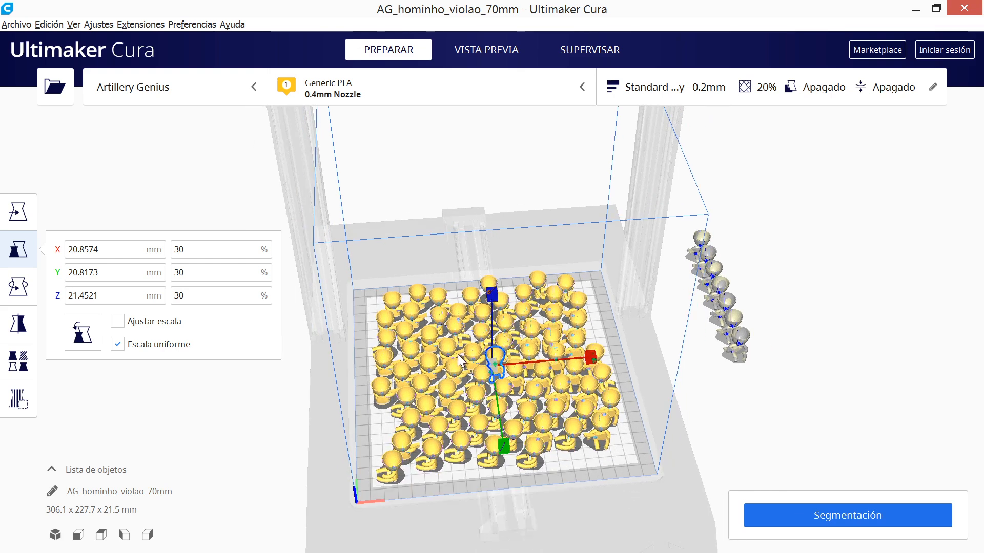
# - Select all the figure models and arrange them automatically on the build plate, running the arrangement twice
pyautogui.rightClick(511, 365)
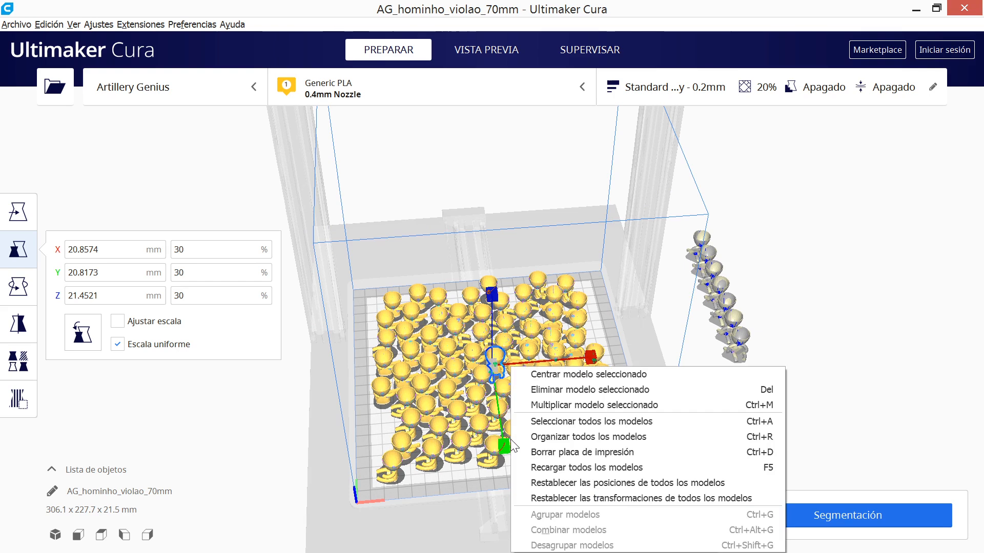
pyautogui.click(561, 420)
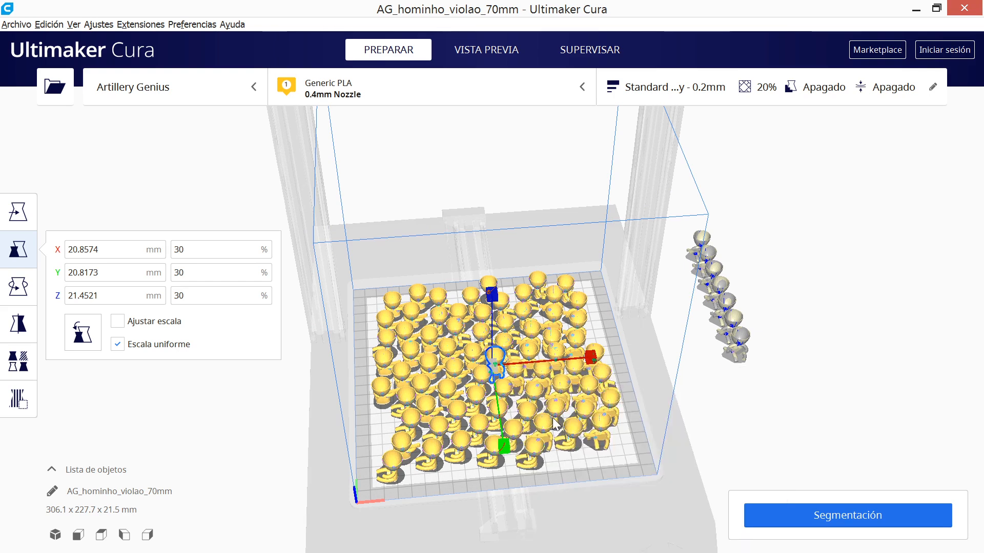
pyautogui.rightClick(467, 345)
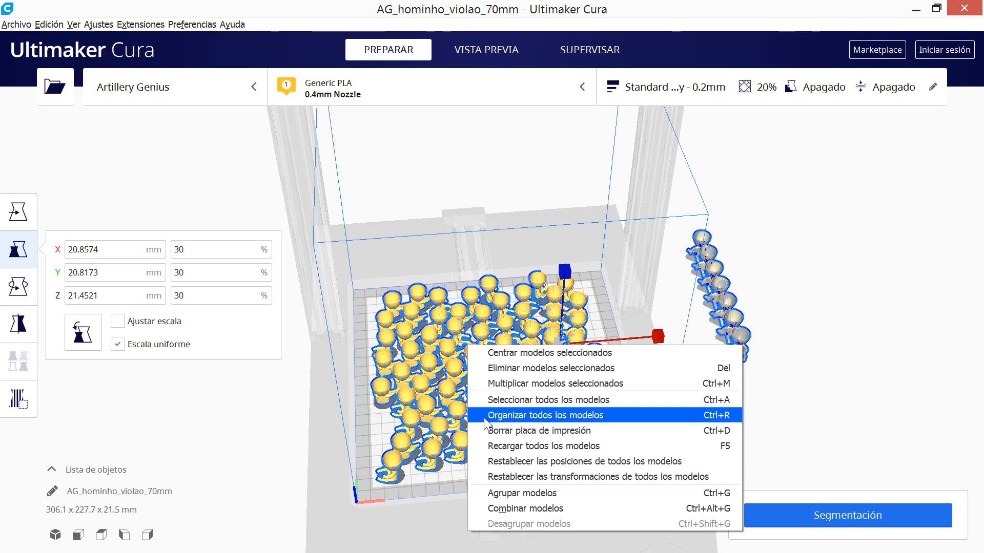
pyautogui.click(585, 418)
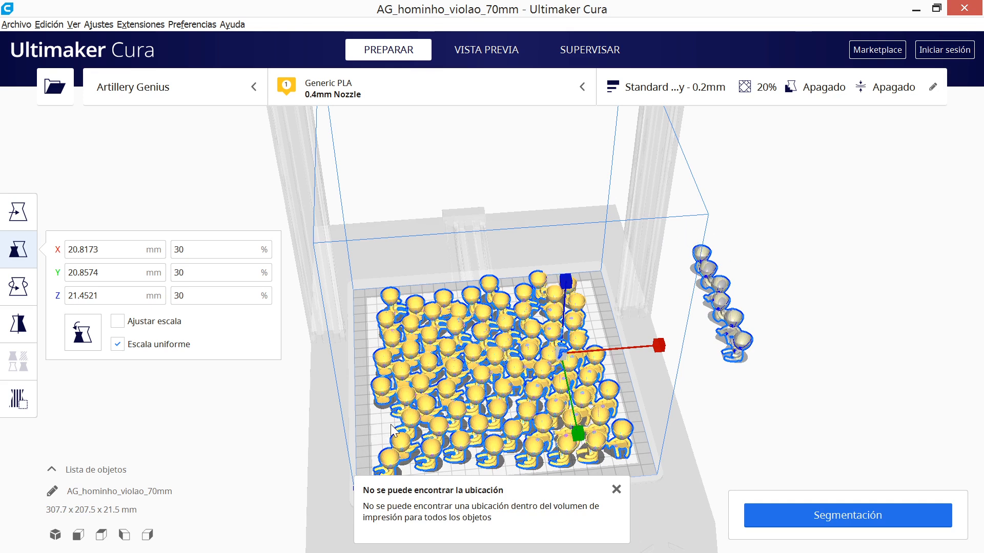
pyautogui.click(617, 491)
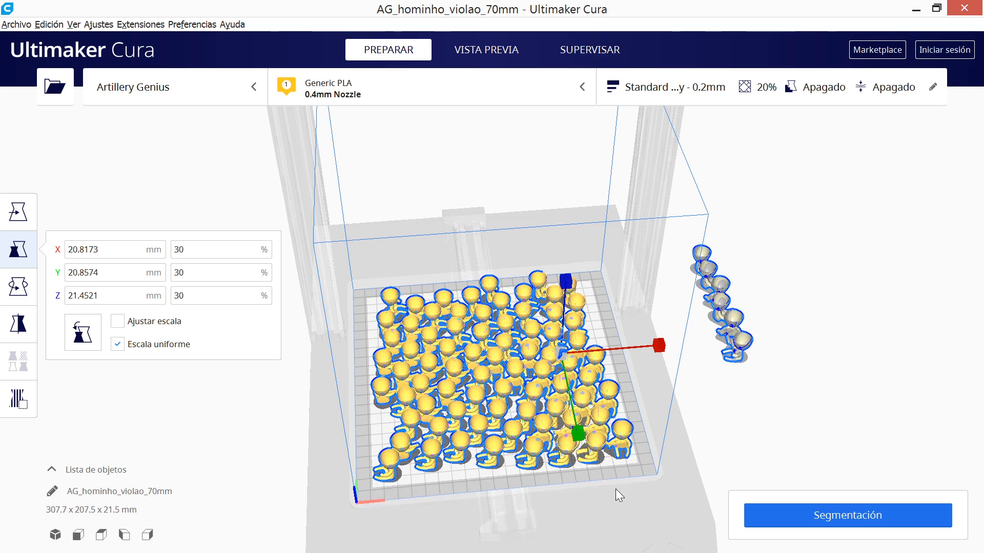
pyautogui.rightClick(492, 354)
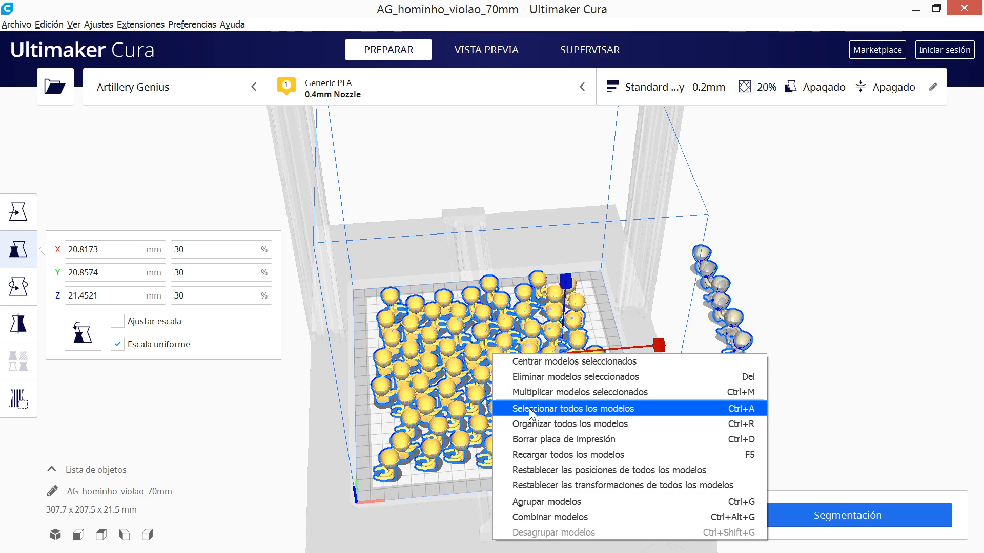
pyautogui.click(526, 426)
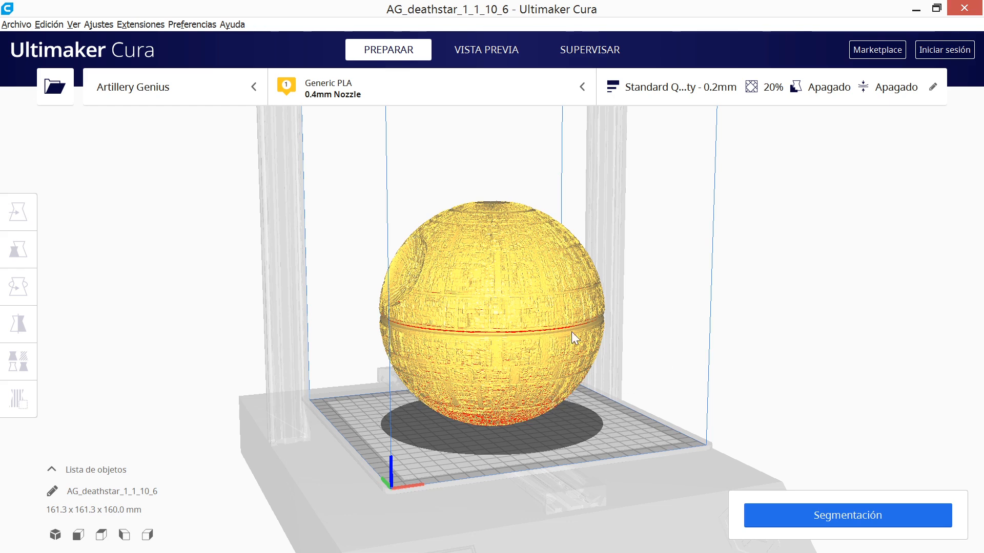
# - Lower the Death Star sphere along Z through the build plate to about -62.4 mm
pyautogui.click(478, 263)
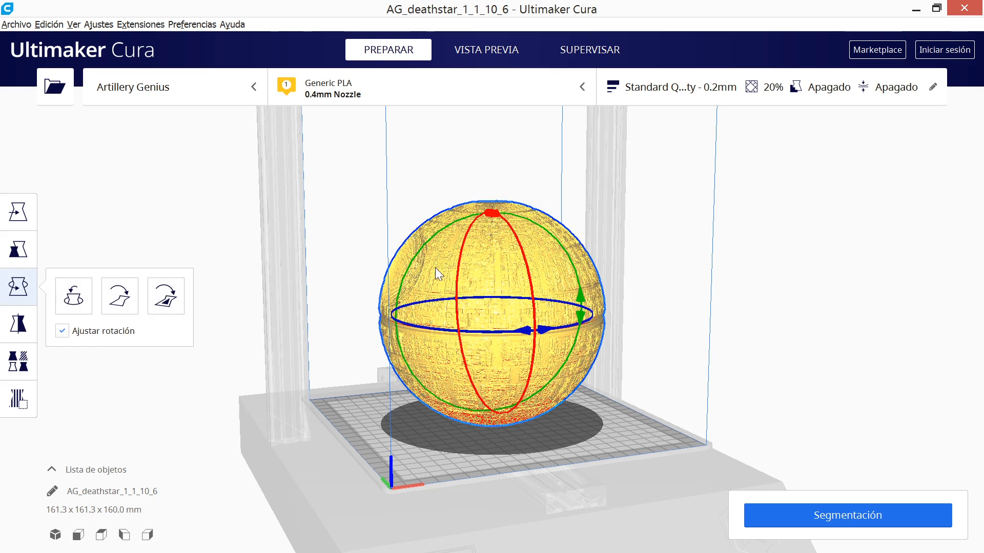
pyautogui.click(17, 218)
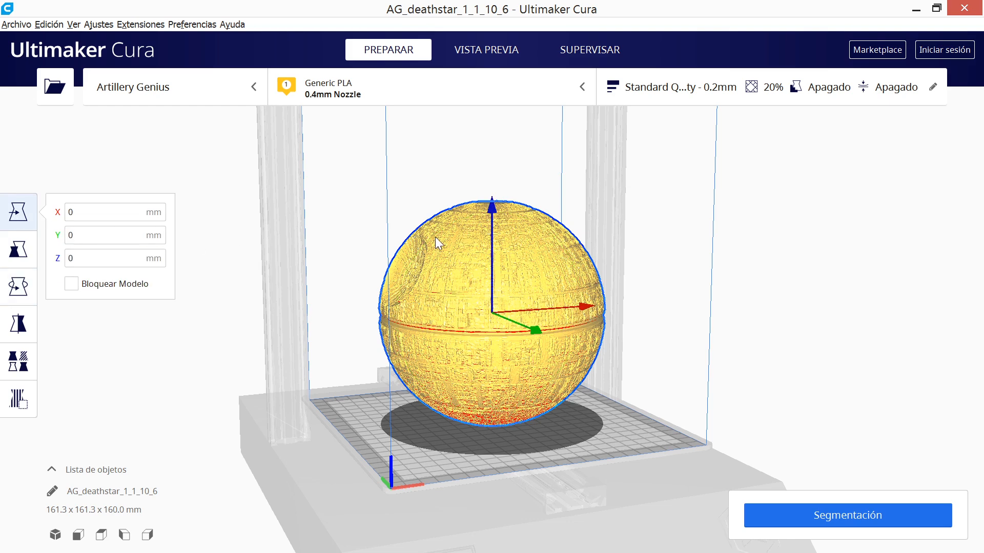
pyautogui.moveTo(491, 211); pyautogui.dragTo(471, 325)
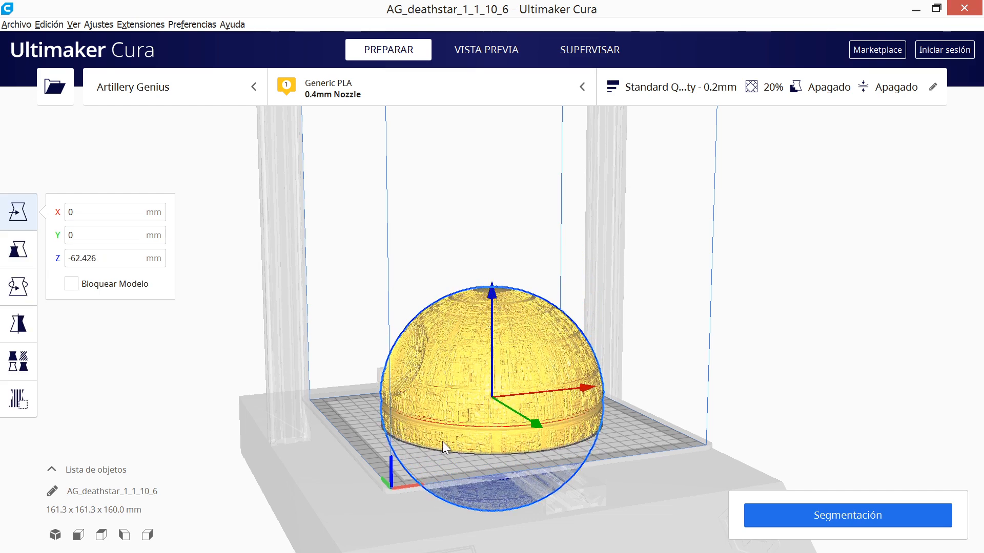
pyautogui.moveTo(491, 458); pyautogui.dragTo(512, 472, button='right')
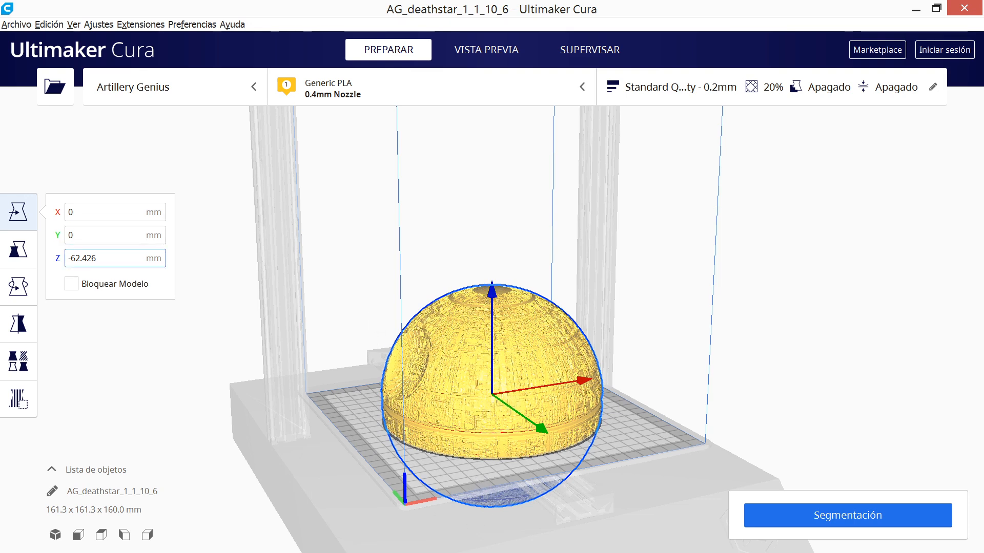
# - Set the Death Star's Z position to -80 mm so half of it lies below the build plate
pyautogui.click(19, 250)
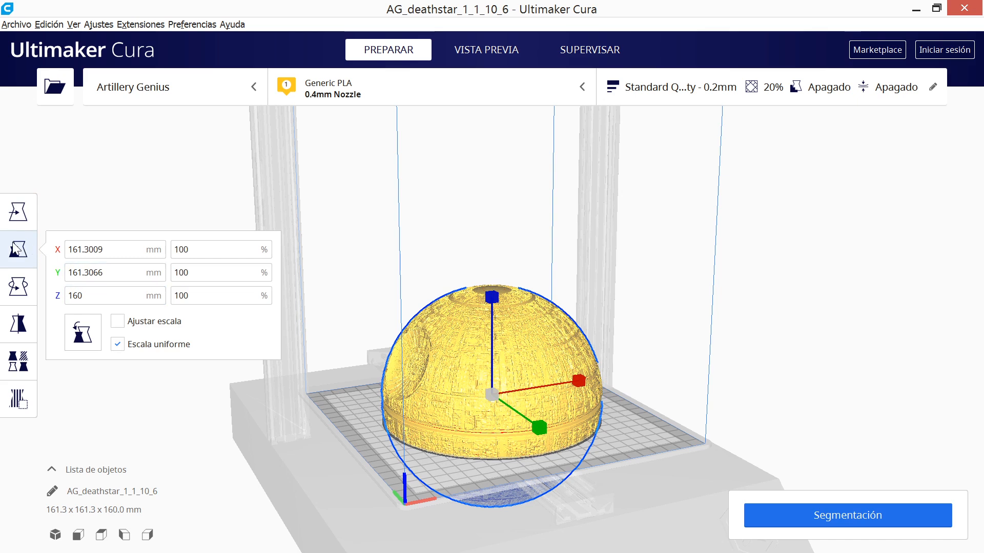
pyautogui.click(18, 211)
pyautogui.moveTo(97, 258); pyautogui.dragTo(64, 263)
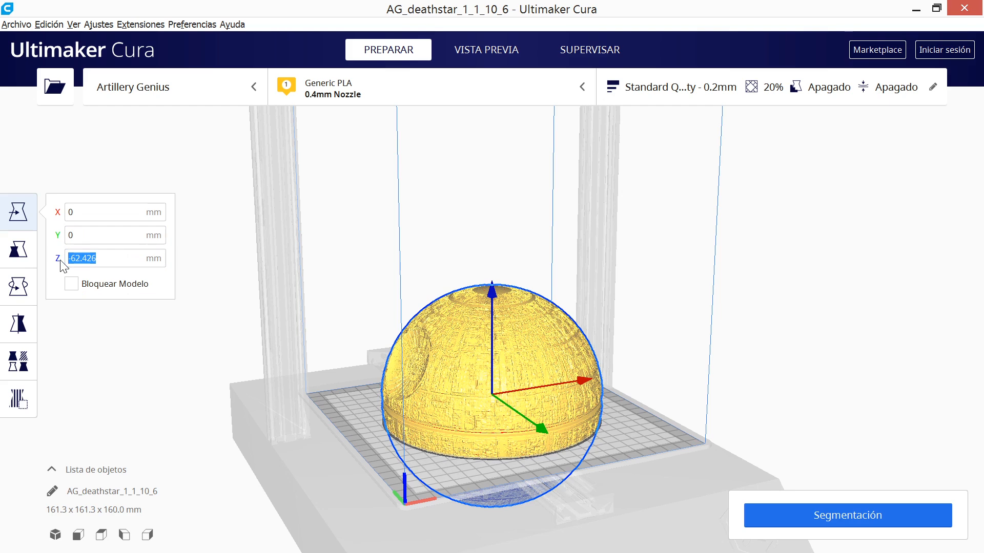
pyautogui.write('-80')
pyautogui.press('Return')
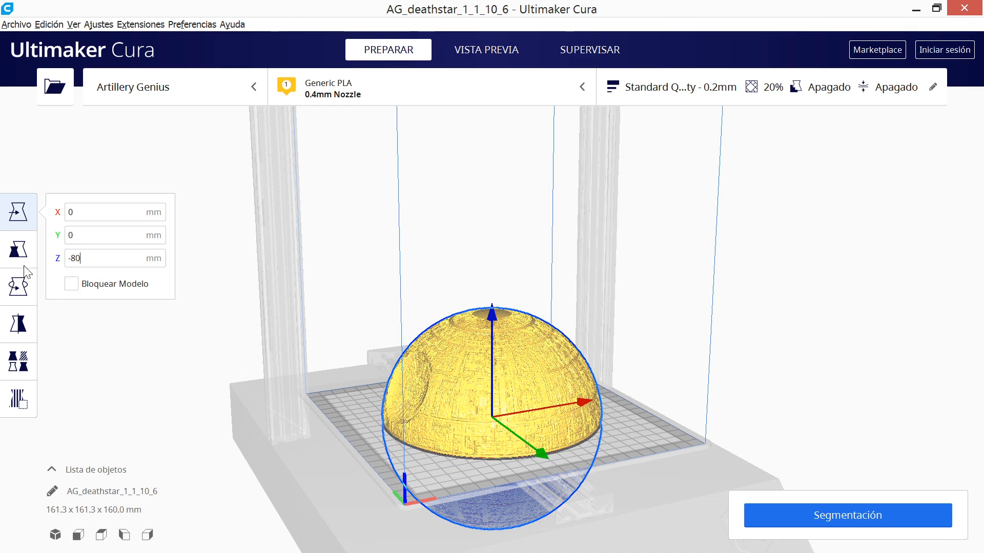
# - Rotate the Death Star about the X axis to turn it upside down, and deselect it
pyautogui.click(18, 287)
pyautogui.moveTo(471, 323); pyautogui.dragTo(520, 552)
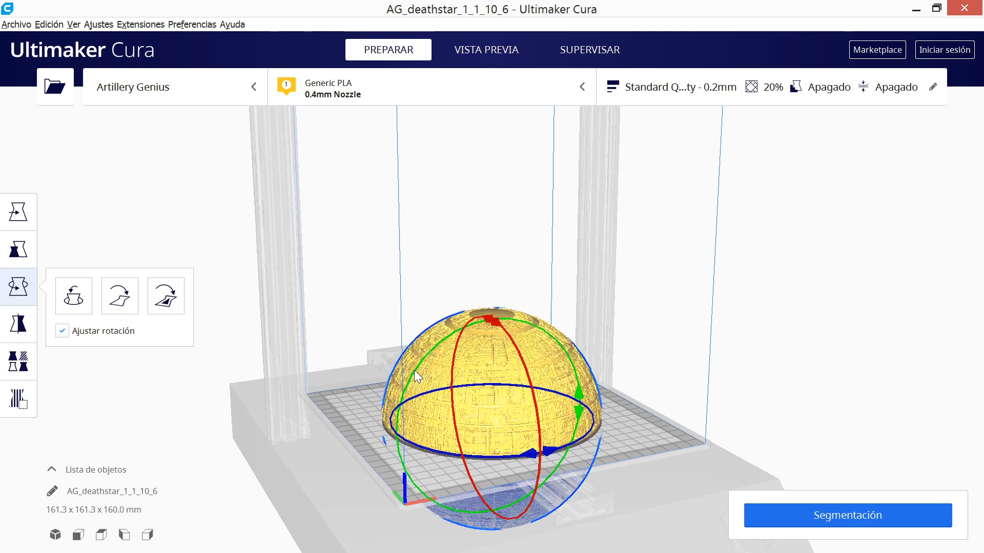
pyautogui.click(367, 398)
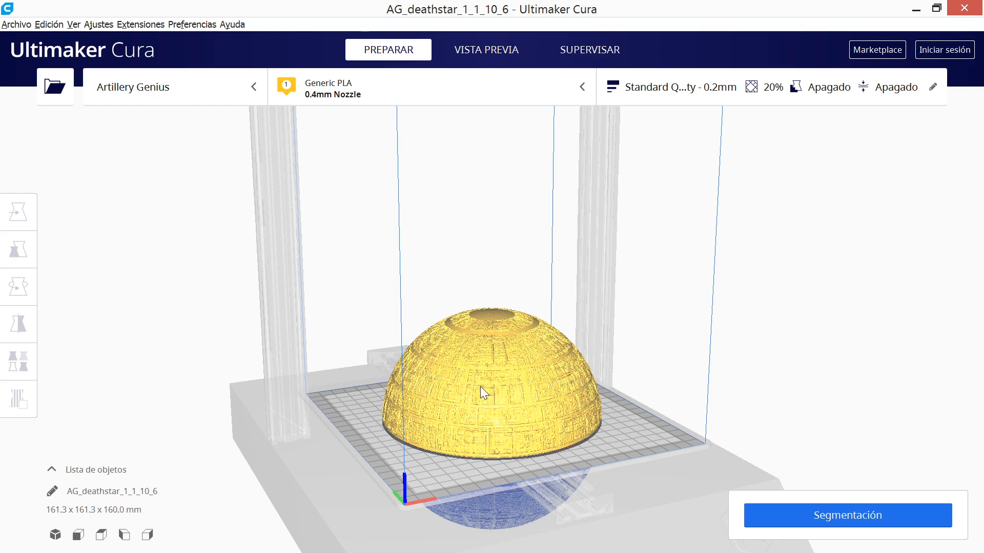
# - Set the flipped Death Star's Z position to -40 mm
pyautogui.click(500, 376)
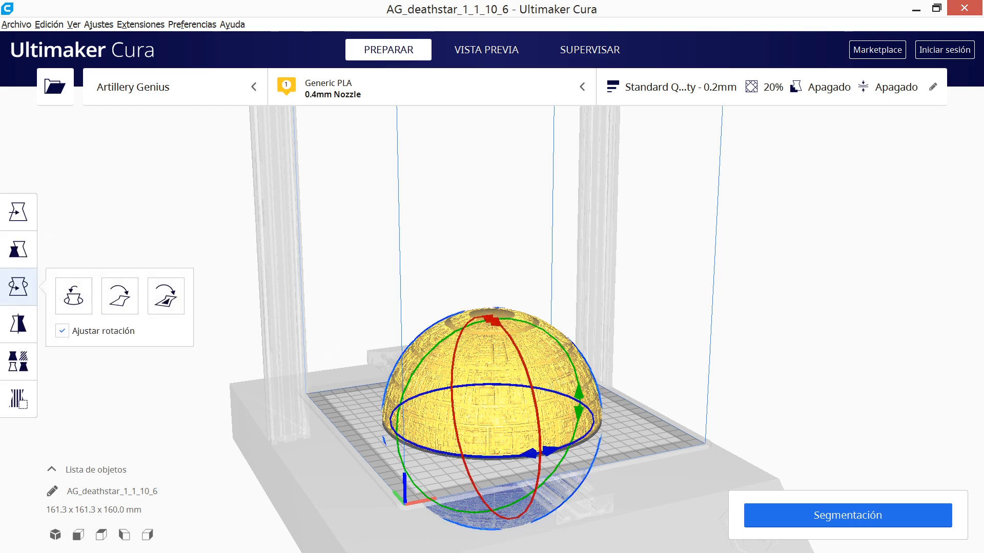
pyautogui.click(18, 212)
pyautogui.moveTo(86, 258); pyautogui.dragTo(68, 258)
pyautogui.write('40')
pyautogui.press('Return')
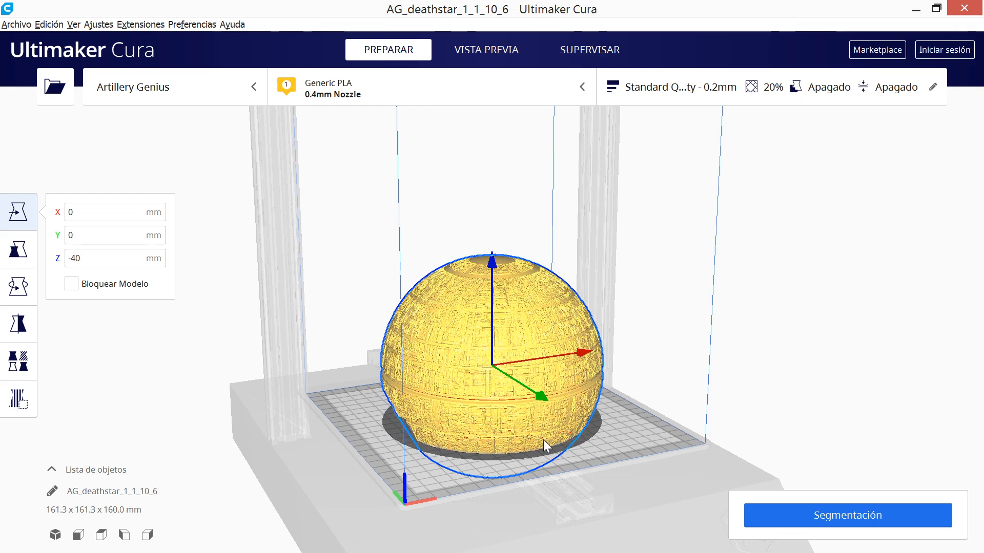
pyautogui.moveTo(417, 444); pyautogui.dragTo(475, 476, button='right')
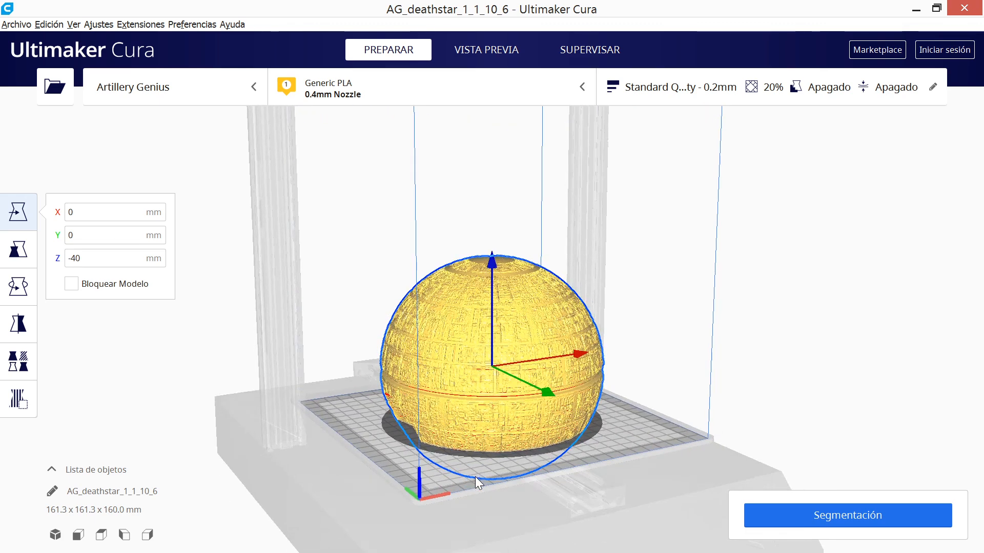
# - Set the Death Star's Z position to -120 mm, leaving only its upper cap above the build plate
pyautogui.click(102, 258)
pyautogui.doubleClick(66, 258)
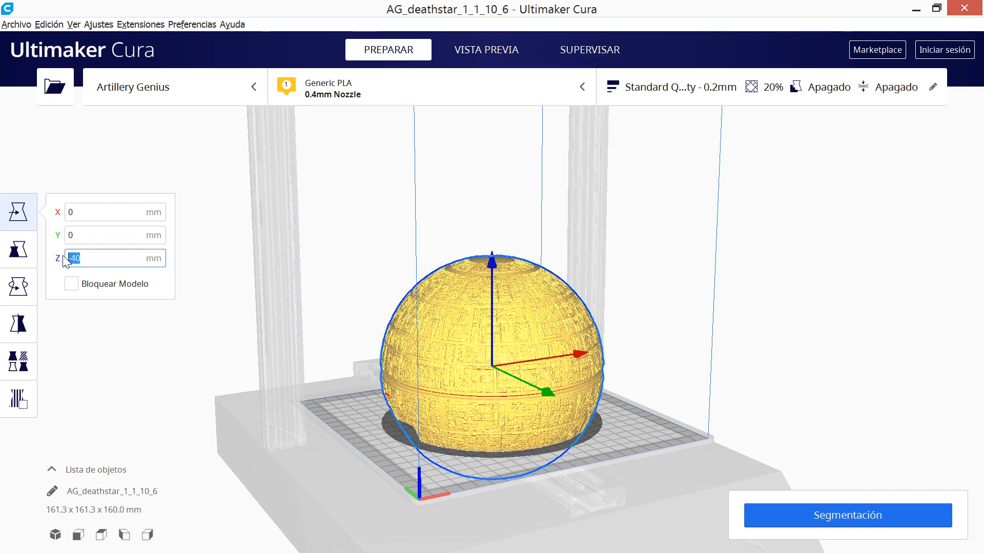
pyautogui.press('BackSpace')
pyautogui.write('-120')
pyautogui.press('Return')
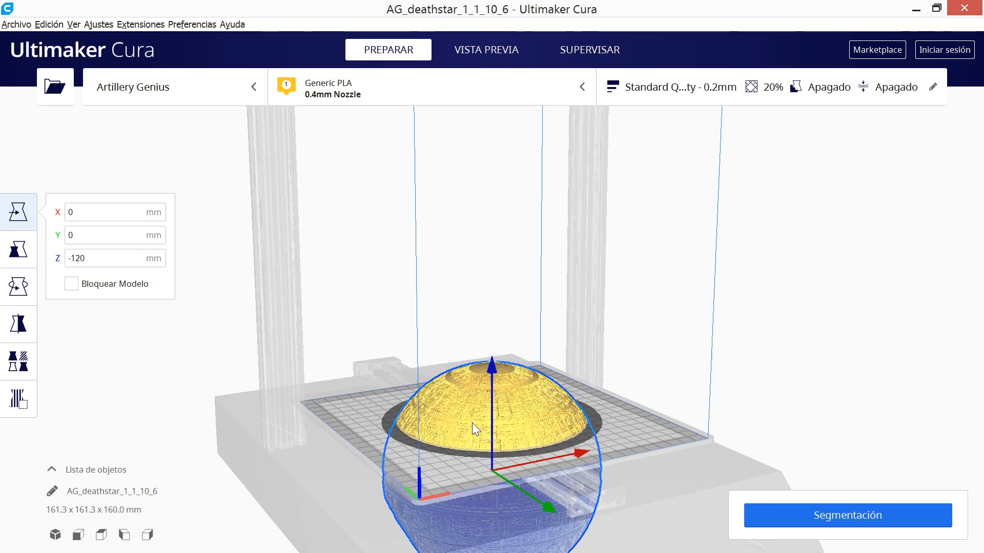
# - Rotate the sunken Death Star about the X axis to turn it over, and deselect it
pyautogui.click(18, 287)
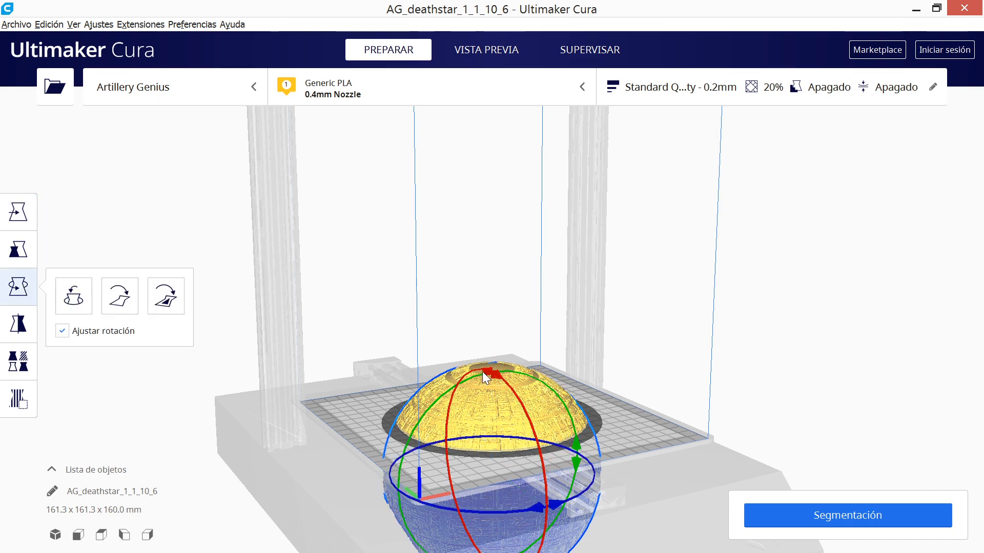
pyautogui.moveTo(487, 371); pyautogui.dragTo(490, 552)
pyautogui.click(339, 395)
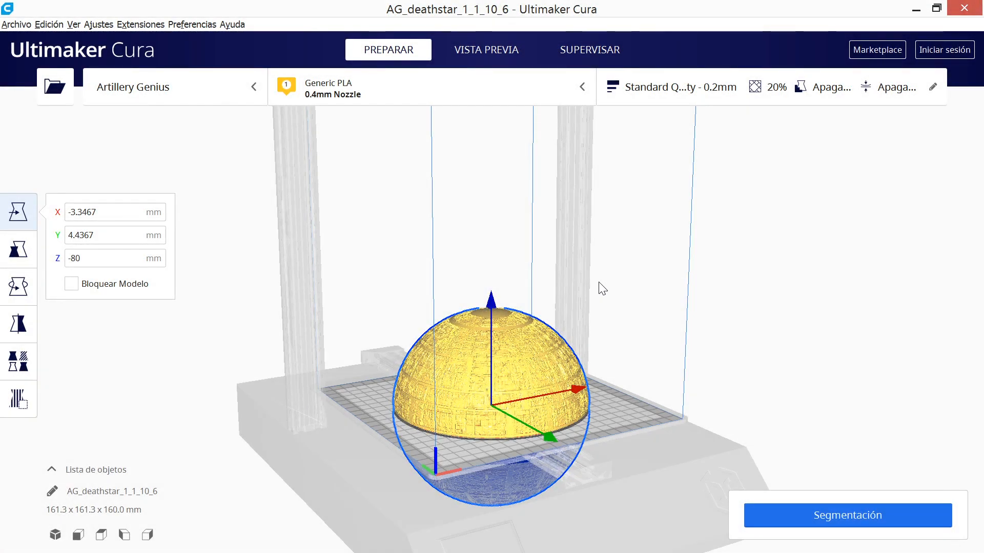
pyautogui.scroll(-3, 472, 242)
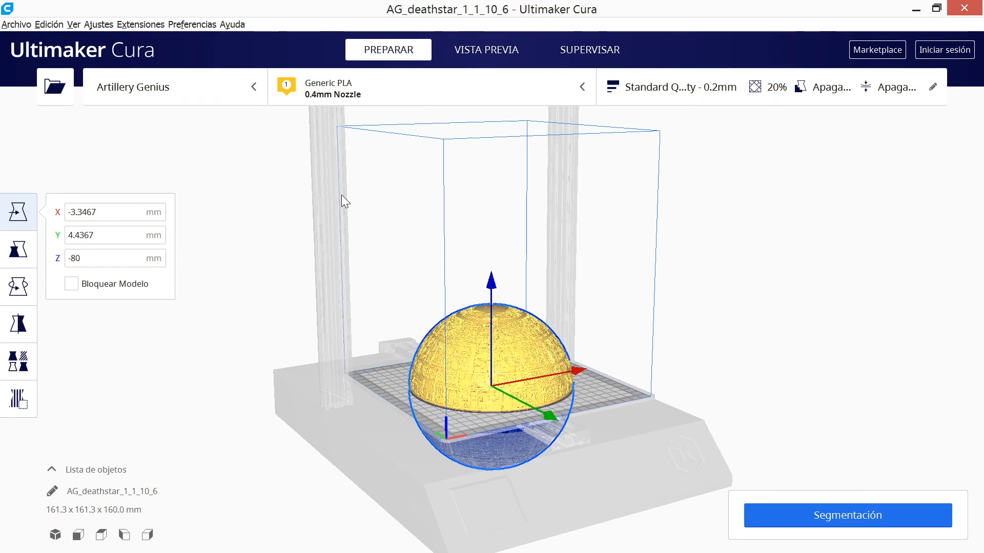
pyautogui.scroll(-4, 341, 200)
pyautogui.scroll(-2, 338, 211)
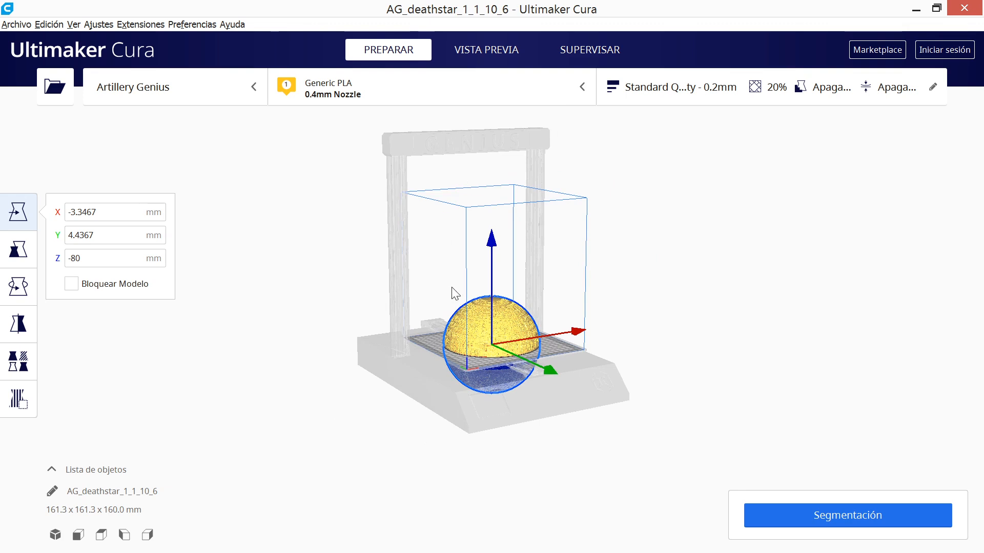
pyautogui.scroll(2, 400, 300)
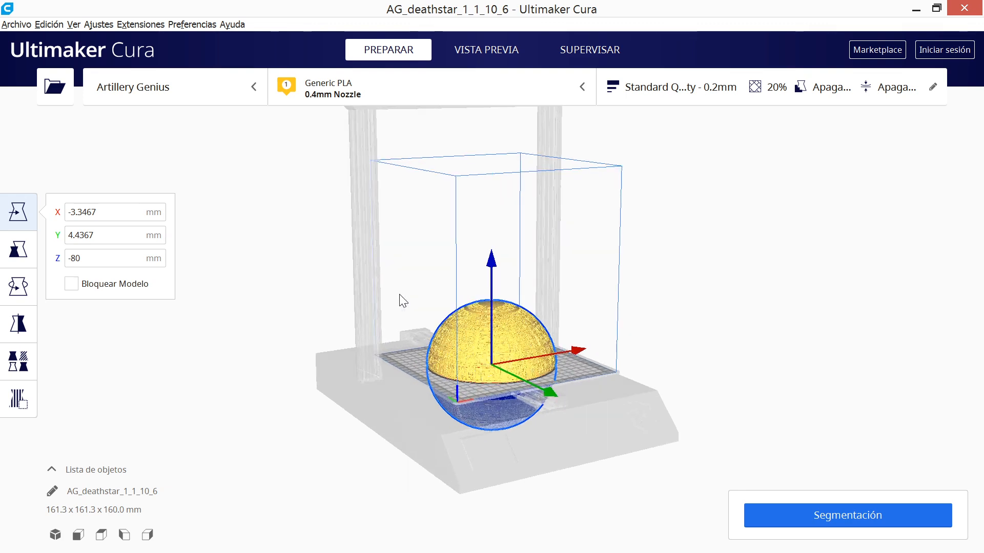
pyautogui.scroll(2, 395, 302)
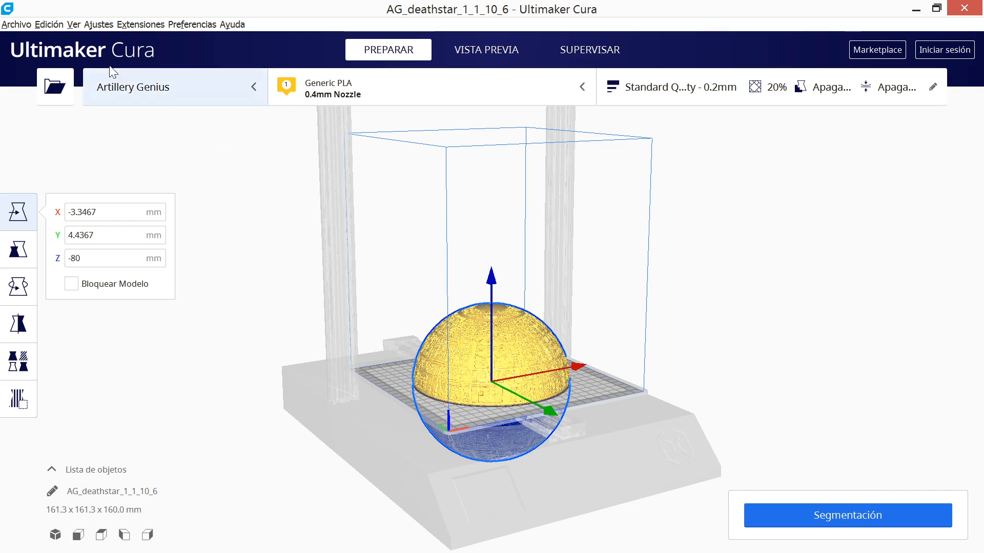
# - Look up the Artillery models among the non-networked printers that can be added, and leave without adding one
pyautogui.click(103, 25)
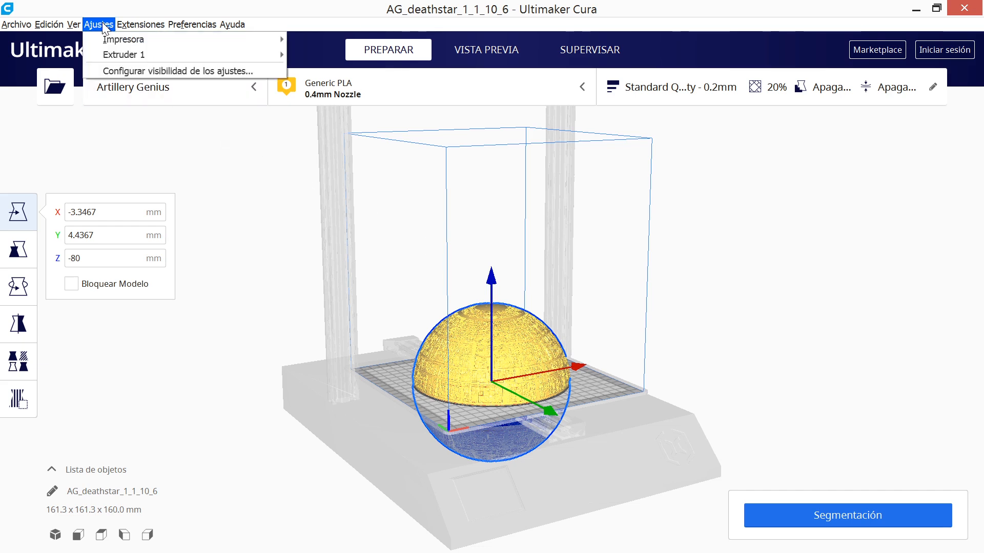
pyautogui.moveTo(143, 37)
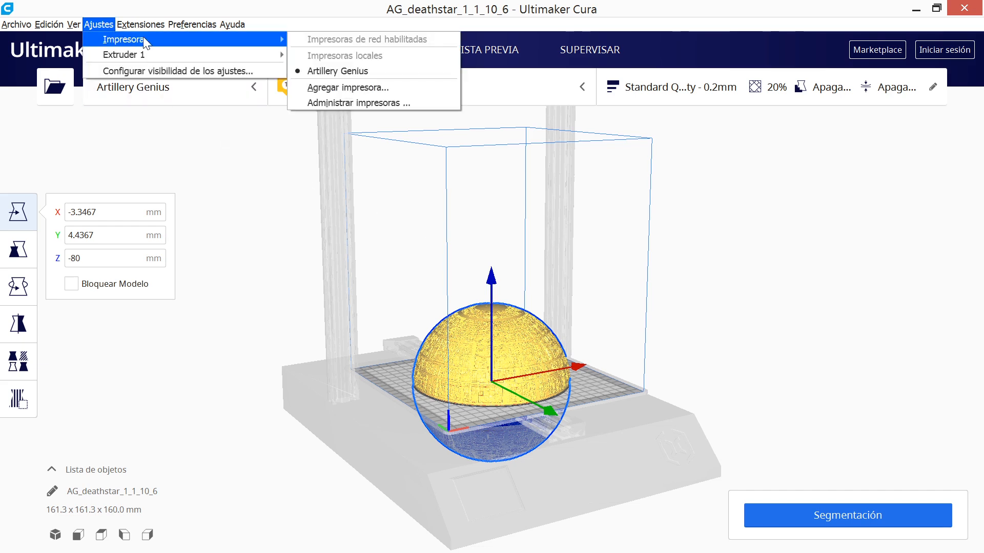
pyautogui.click(336, 89)
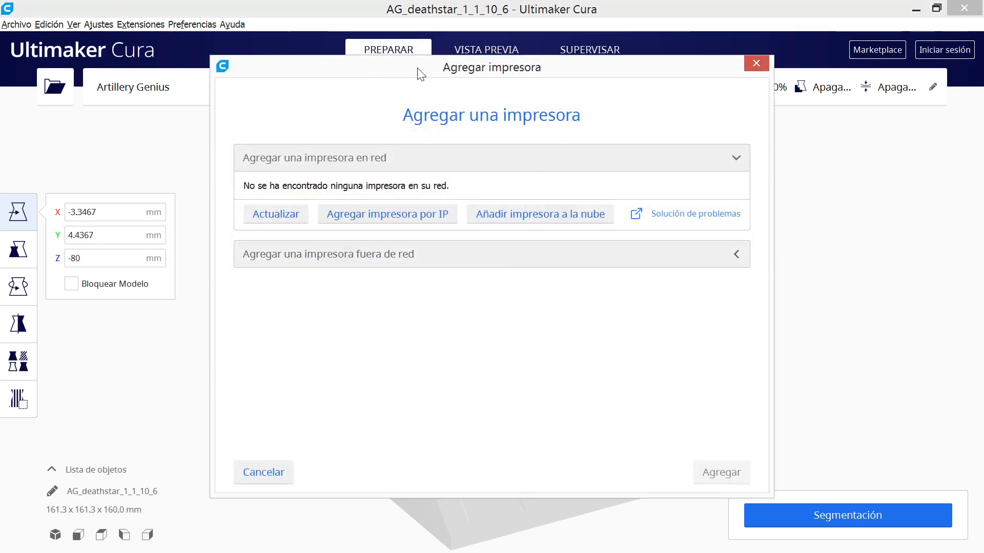
pyautogui.click(738, 260)
pyautogui.moveTo(474, 218); pyautogui.dragTo(475, 241)
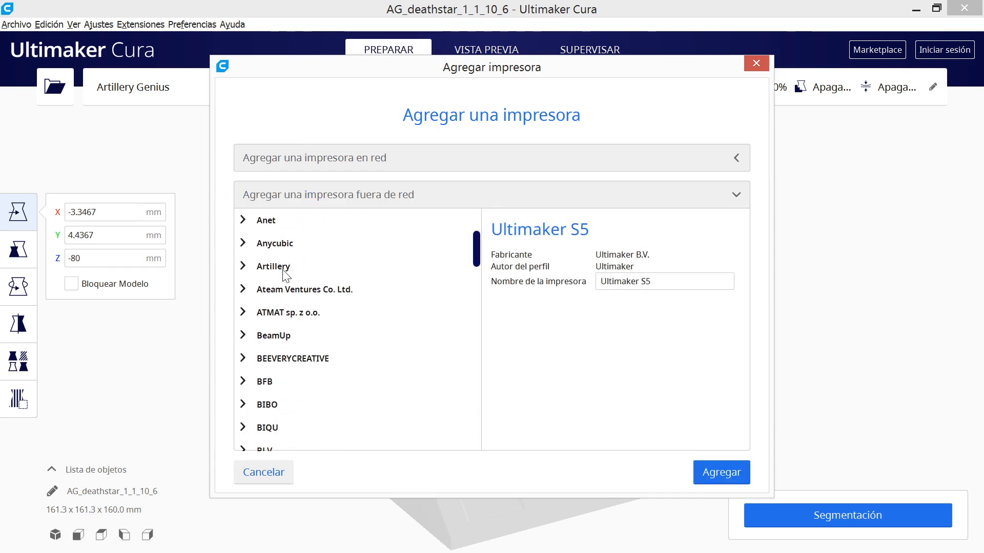
pyautogui.click(267, 268)
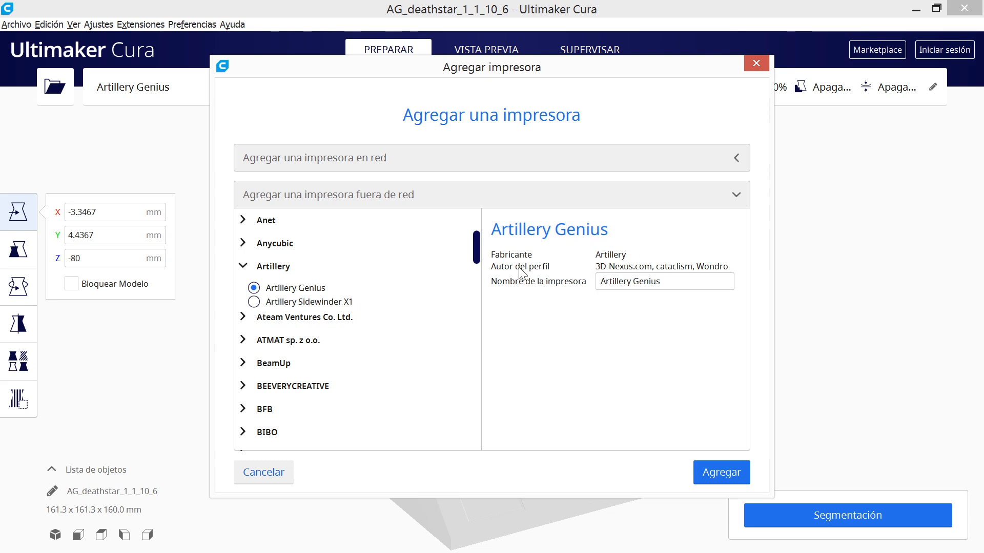
pyautogui.click(756, 64)
# - Review the Artillery Genius machine settings, including the print head limits and the start and end G-code, and close them
pyautogui.click(99, 24)
pyautogui.moveTo(157, 44)
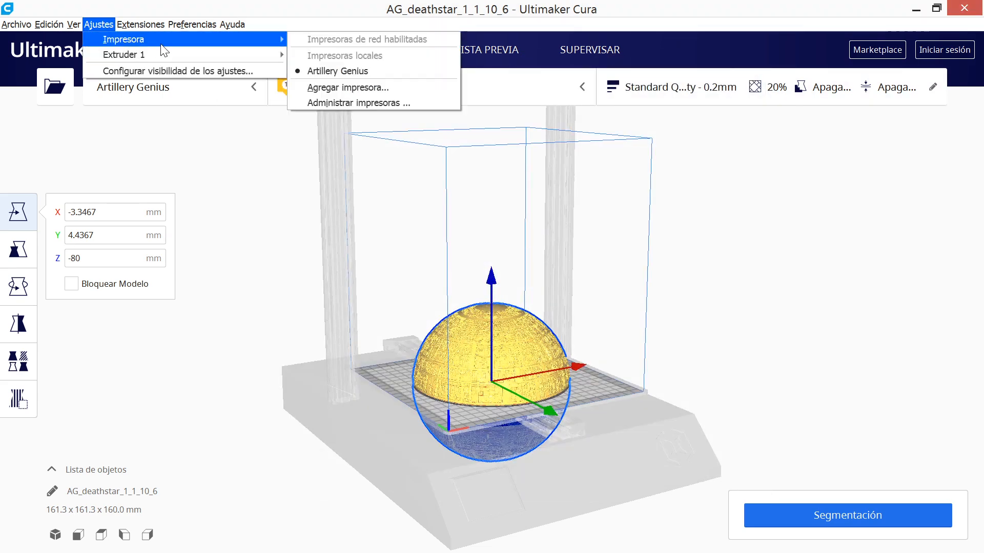
pyautogui.click(330, 102)
pyautogui.click(604, 171)
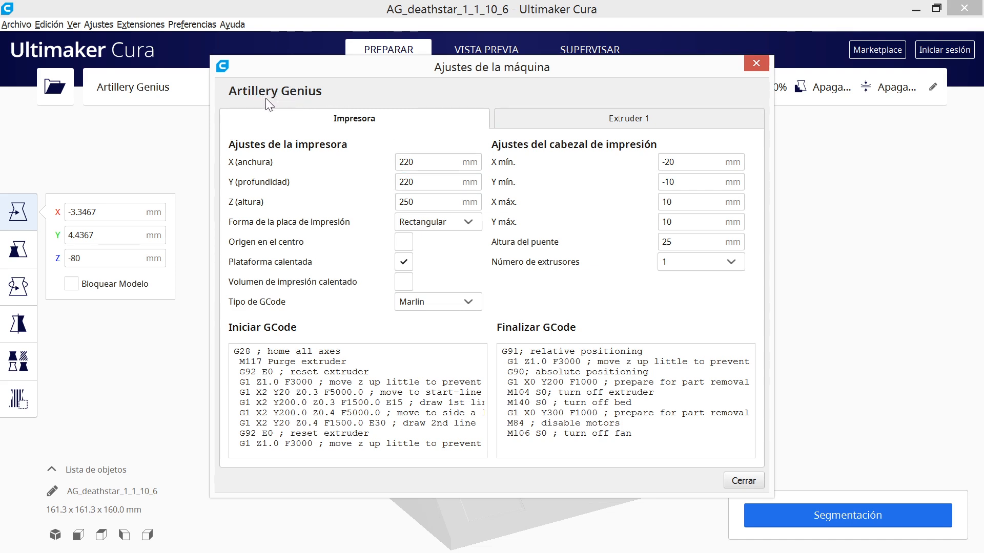
pyautogui.click(742, 480)
pyautogui.click(751, 480)
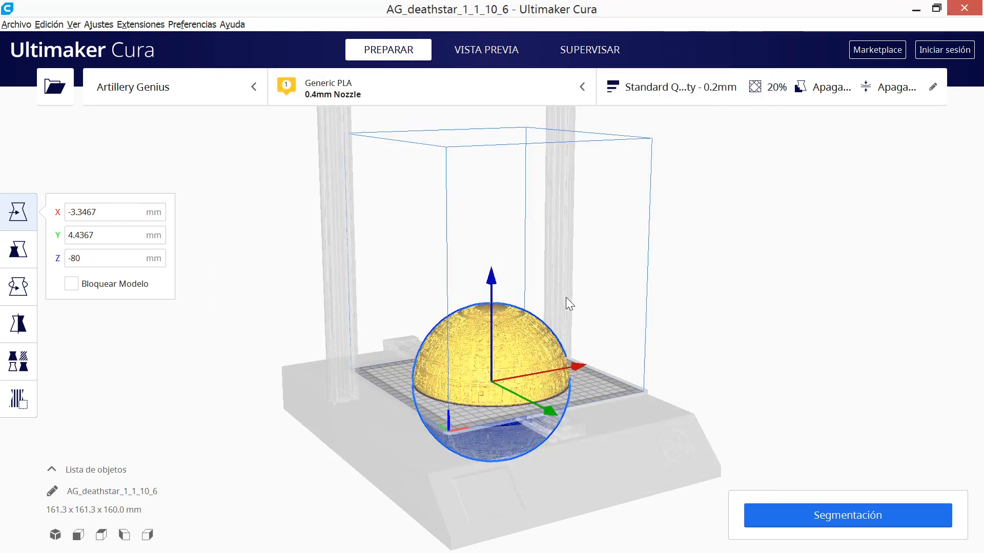
# - Review the material and the available nozzle sizes for the extruder without changing them
pyautogui.click(401, 85)
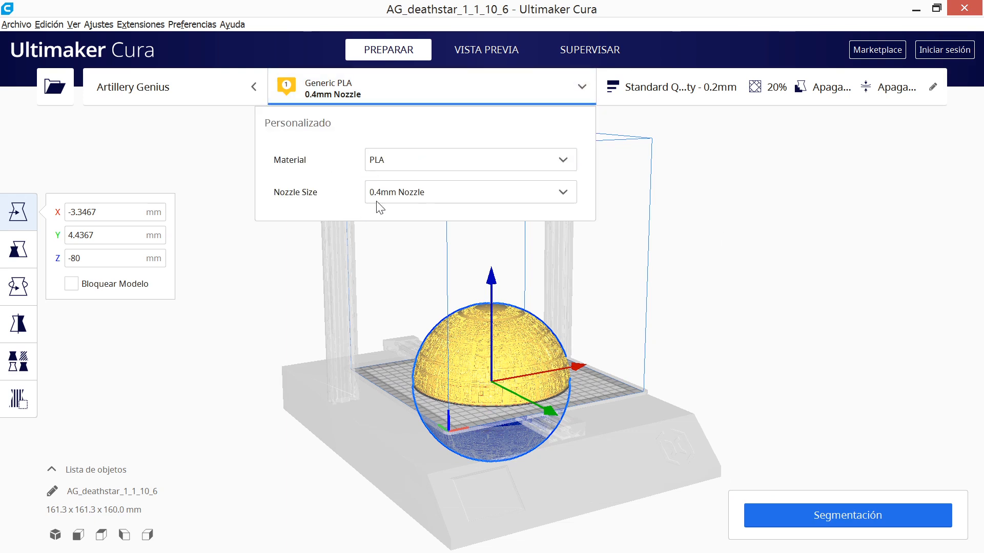
pyautogui.click(390, 197)
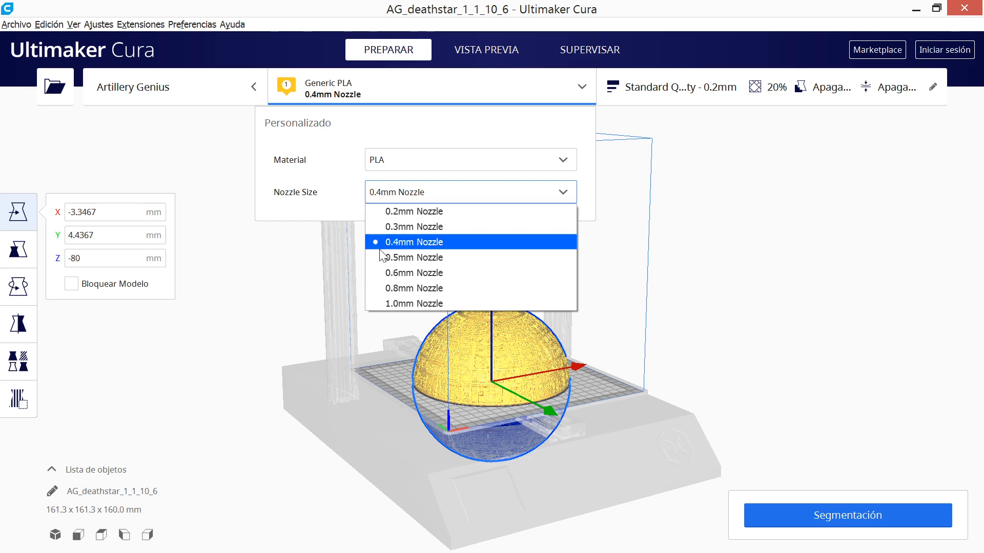
pyautogui.click(357, 198)
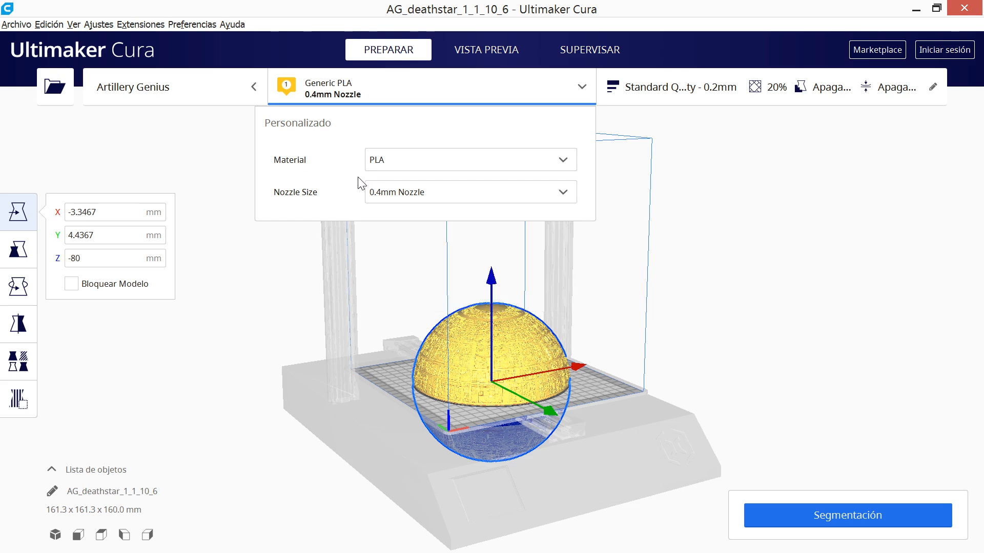
pyautogui.click(677, 169)
# - Make "Ancho de línea de la torre auxiliar" visible among the Calidad print settings through the setting visibility preferences
pyautogui.click(669, 91)
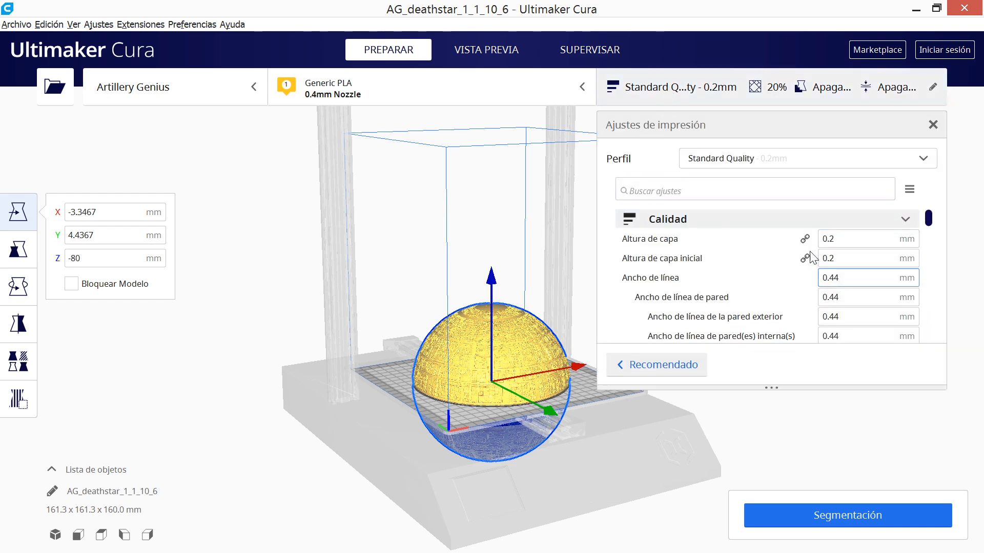
pyautogui.moveTo(931, 218)
pyautogui.mouseDown()
pyautogui.moveTo(932, 244)
pyautogui.moveTo(933, 219)
pyautogui.mouseUp()
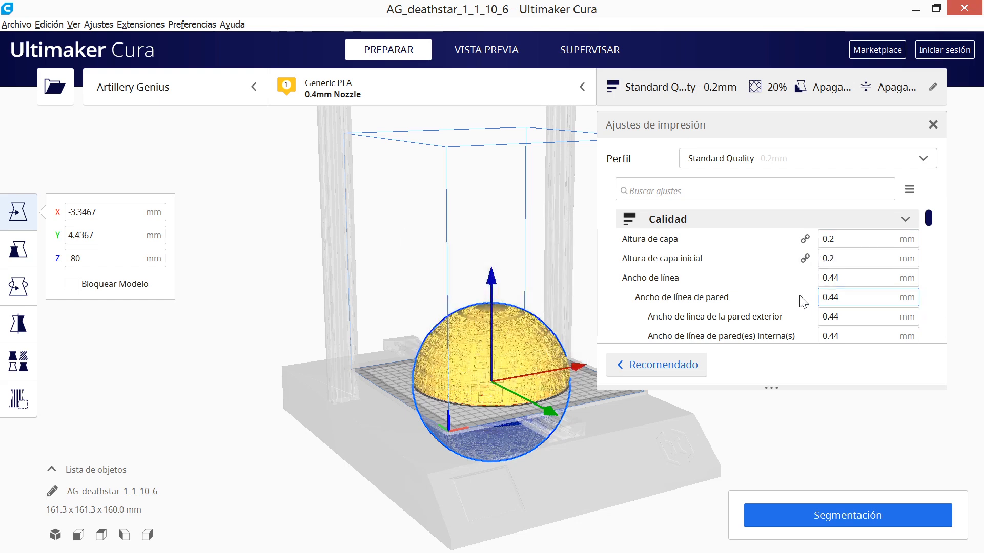
pyautogui.moveTo(802, 302)
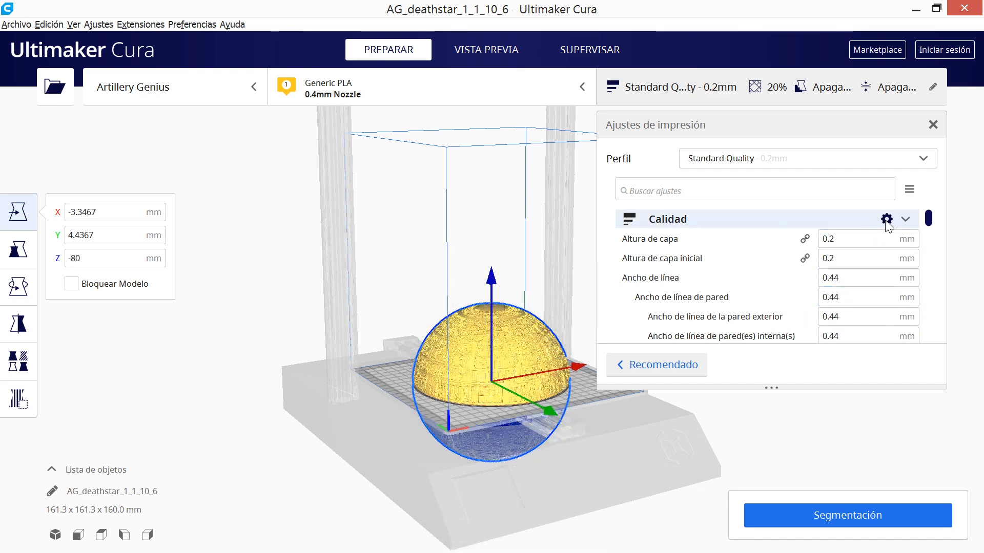
pyautogui.click(886, 223)
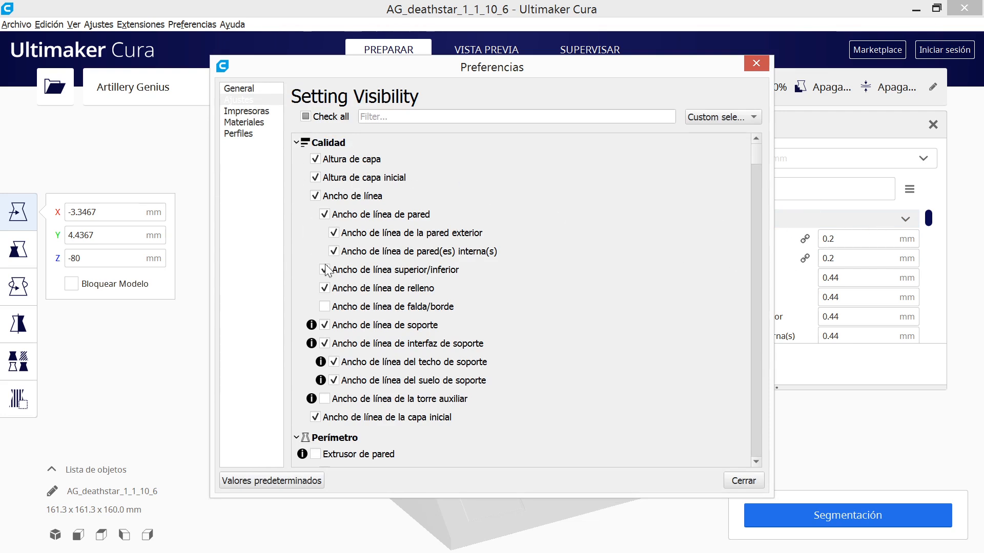
pyautogui.scroll(-5, 385, 199)
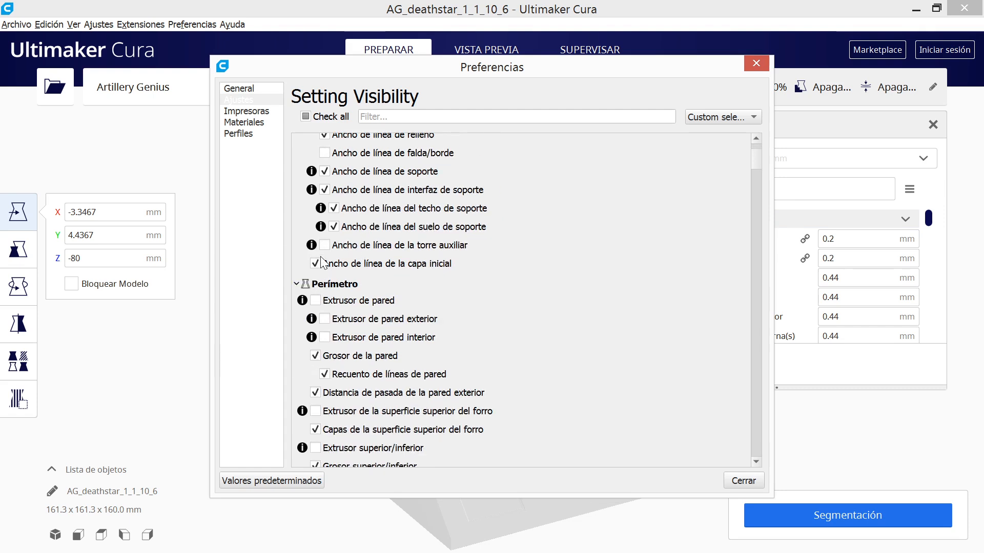
pyautogui.click(324, 246)
pyautogui.click(743, 481)
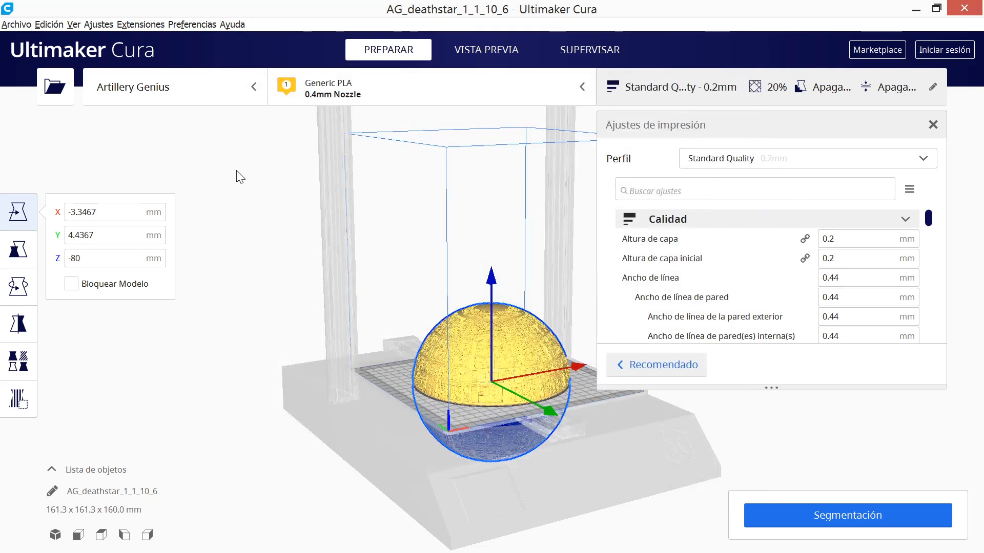
# - Switch to Comparativa Curas.xlsx in Excel and compare the start G-code of Cura 4.6.1 with that of Cura 4.8
pyautogui.click(264, 106)
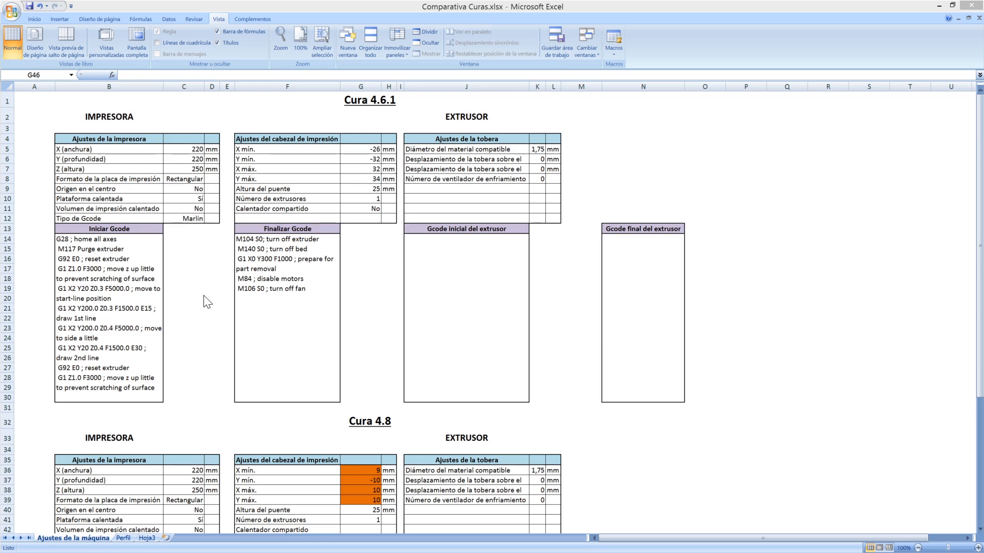
pyautogui.scroll(-1, 125, 284)
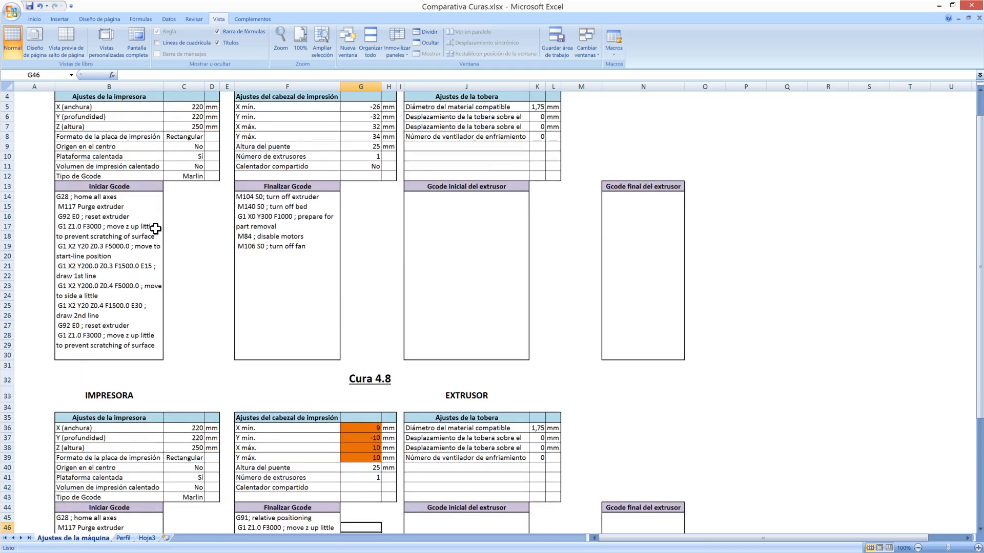
pyautogui.click(114, 227)
pyautogui.scroll(-2, 114, 227)
pyautogui.scroll(-2, 115, 240)
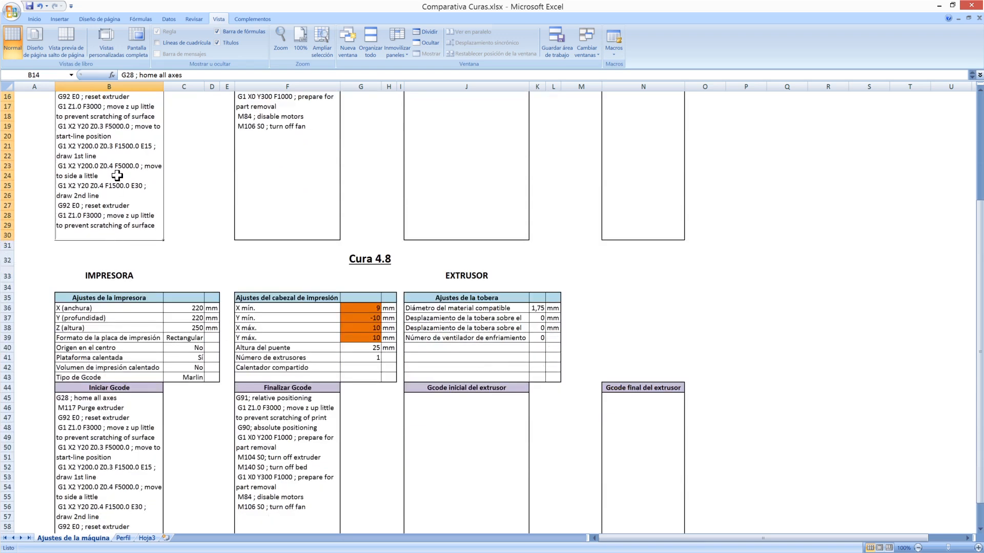
pyautogui.scroll(-2, 116, 197)
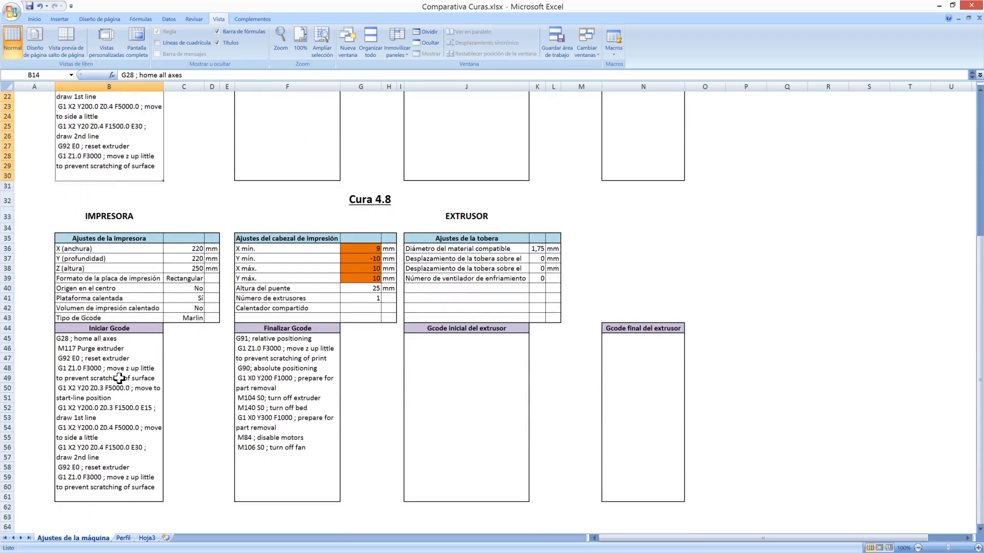
# - Compare the end G-code and print head settings of Cura 4.6.1 and Cura 4.8 in the machine settings sheet
pyautogui.scroll(2, 233, 240)
pyautogui.scroll(2, 236, 247)
pyautogui.scroll(-1, 252, 229)
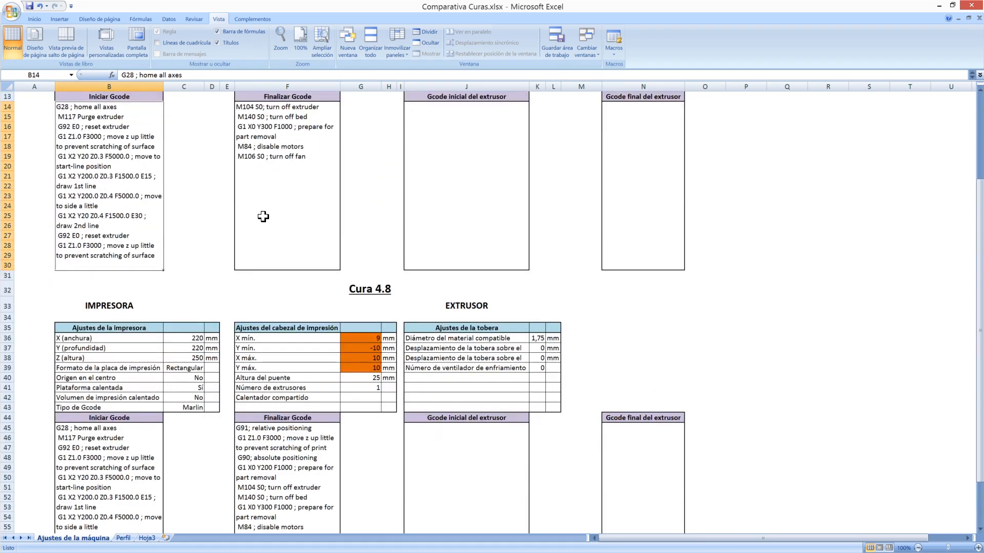
pyautogui.scroll(-1, 277, 215)
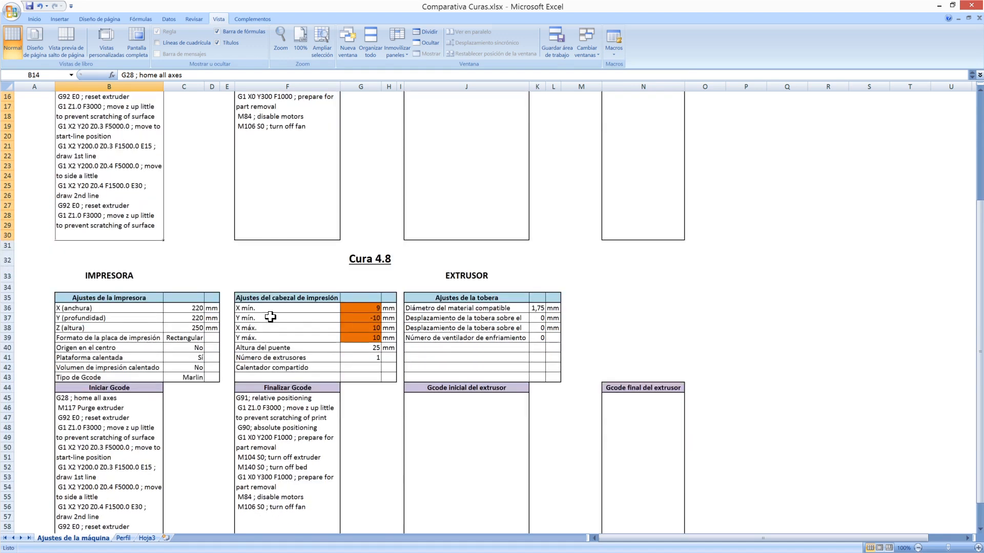
pyautogui.click(290, 435)
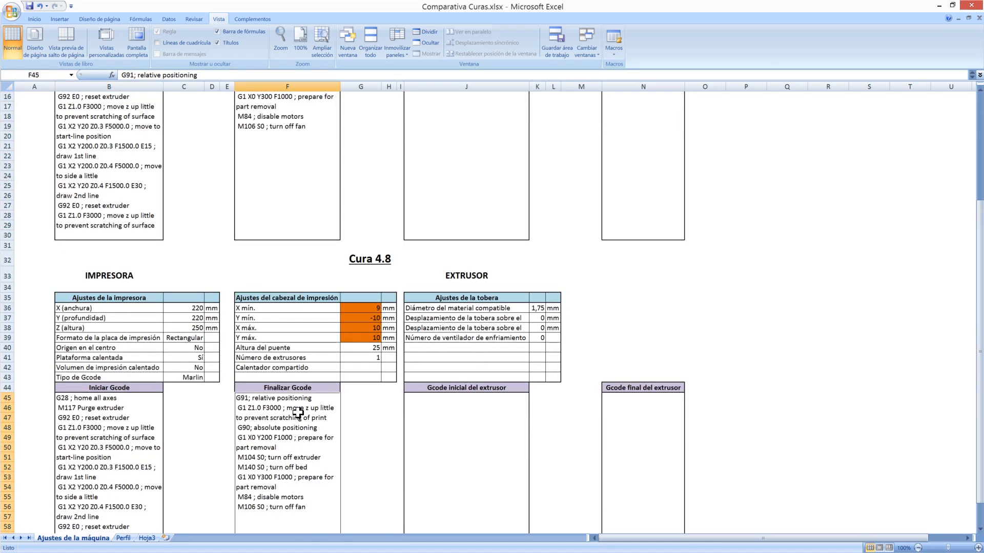
pyautogui.scroll(-1, 295, 407)
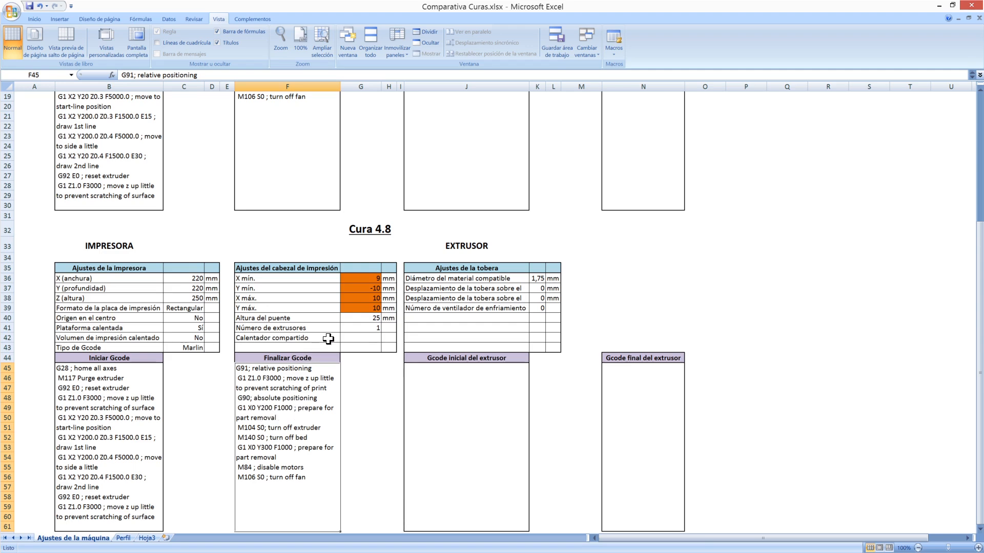
pyautogui.scroll(1, 215, 440)
# - Open the Perfil sheet and go to the beginning of its print settings comparison between Cura 4.6.1 and 4.8
pyautogui.click(123, 538)
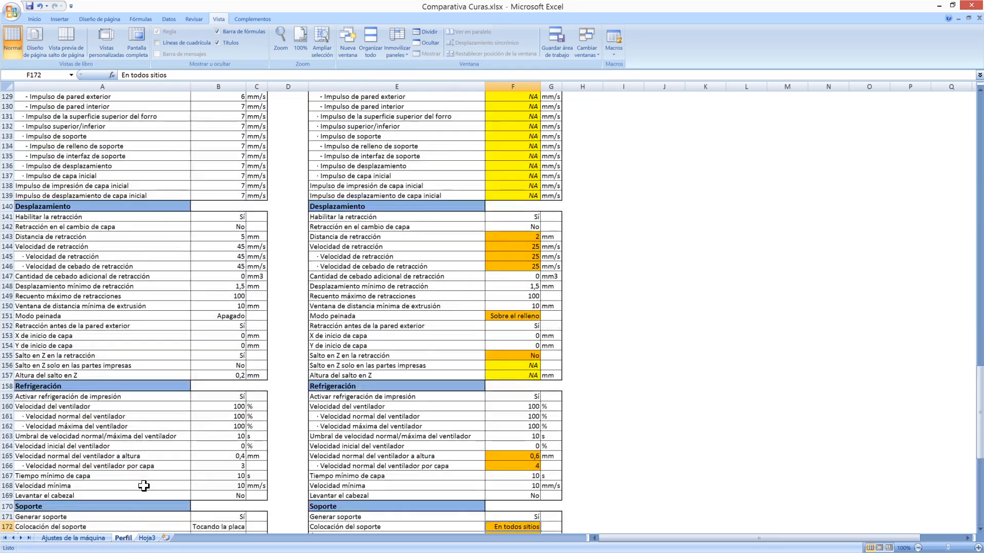
pyautogui.scroll(9, 193, 343)
pyautogui.scroll(20, 193, 343)
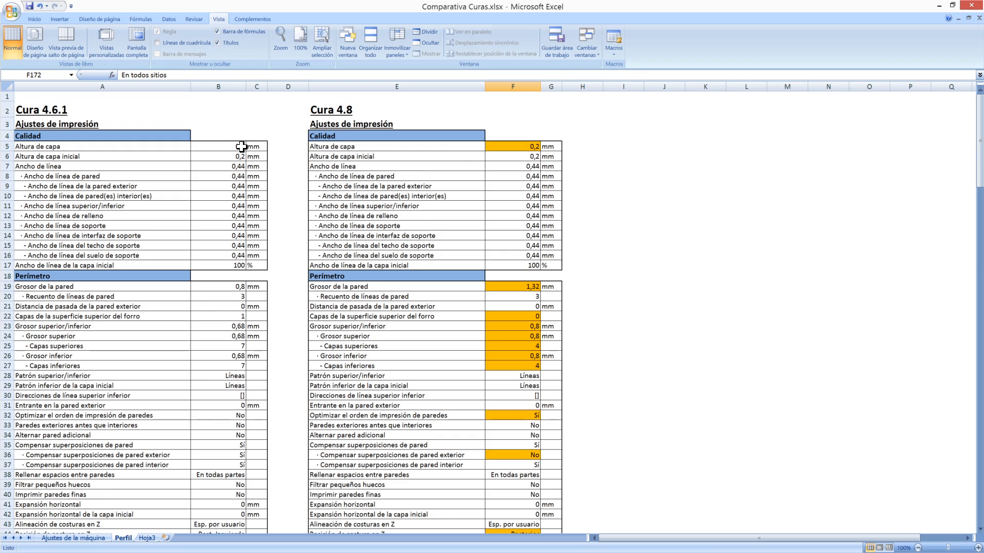
# - Compare the layer height and the Perímetro settings of Cura 4.6.1 and 4.8, including the seam corner preference
pyautogui.click(226, 146)
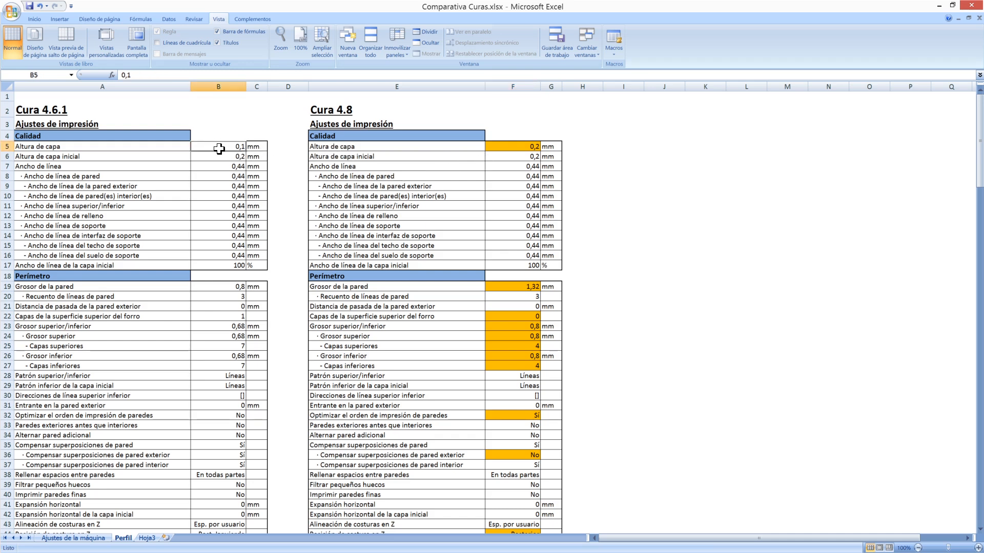
pyautogui.click(524, 146)
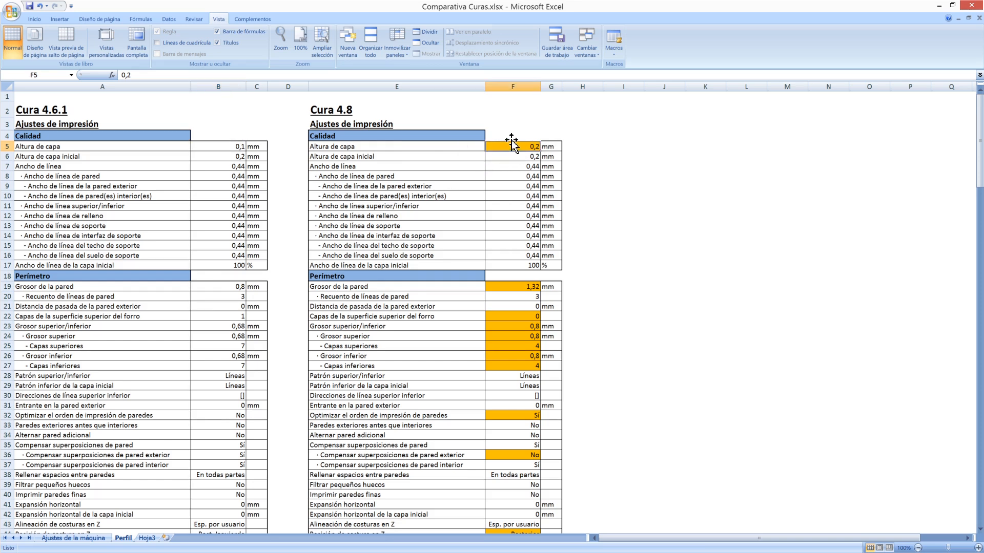
pyautogui.scroll(-4, 465, 231)
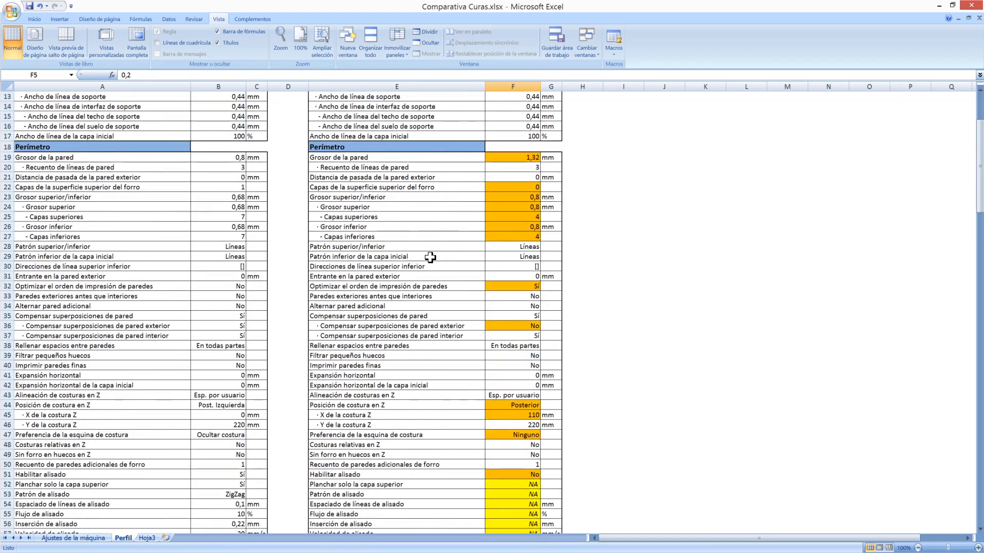
pyautogui.scroll(-3, 427, 248)
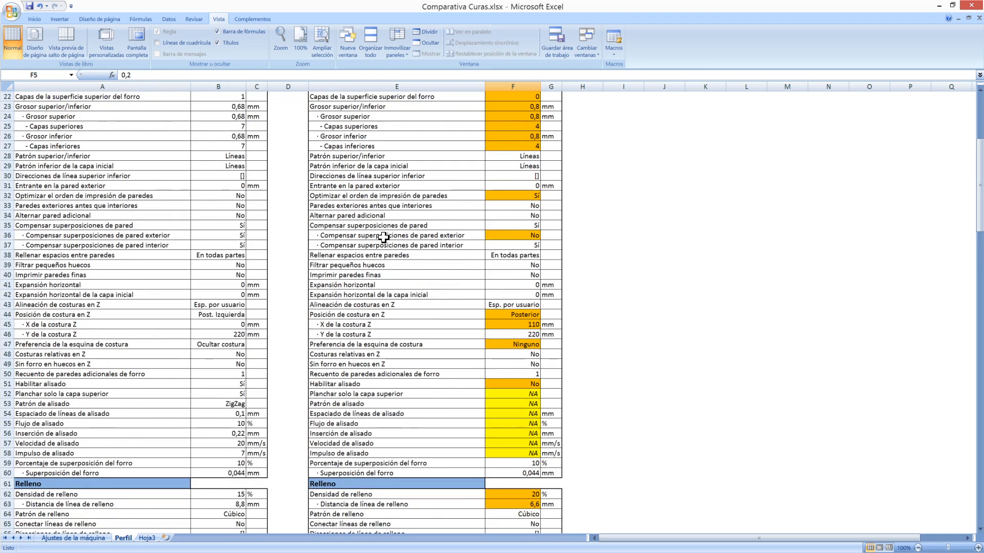
pyautogui.scroll(-3, 385, 236)
pyautogui.scroll(-1, 383, 237)
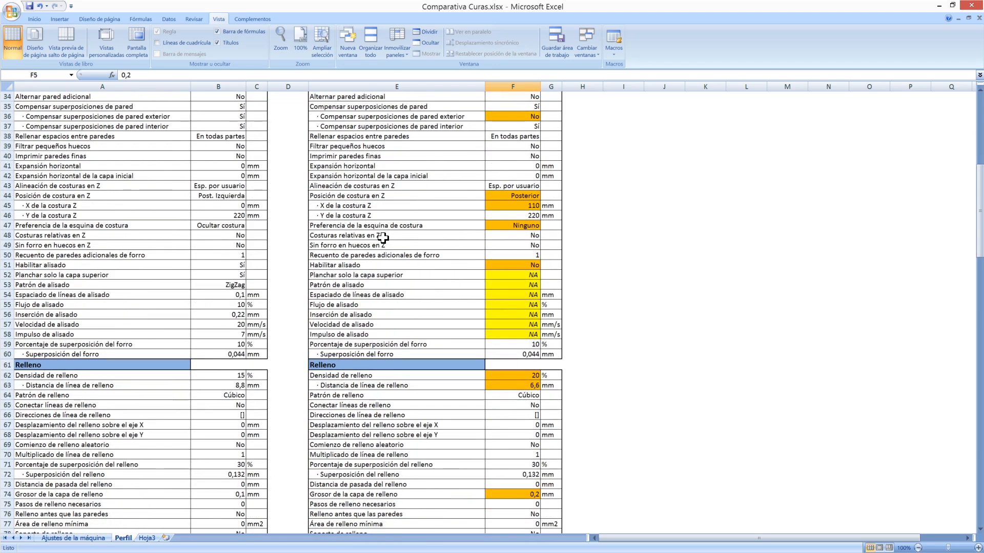
pyautogui.scroll(-1, 384, 238)
pyautogui.scroll(-1, 384, 225)
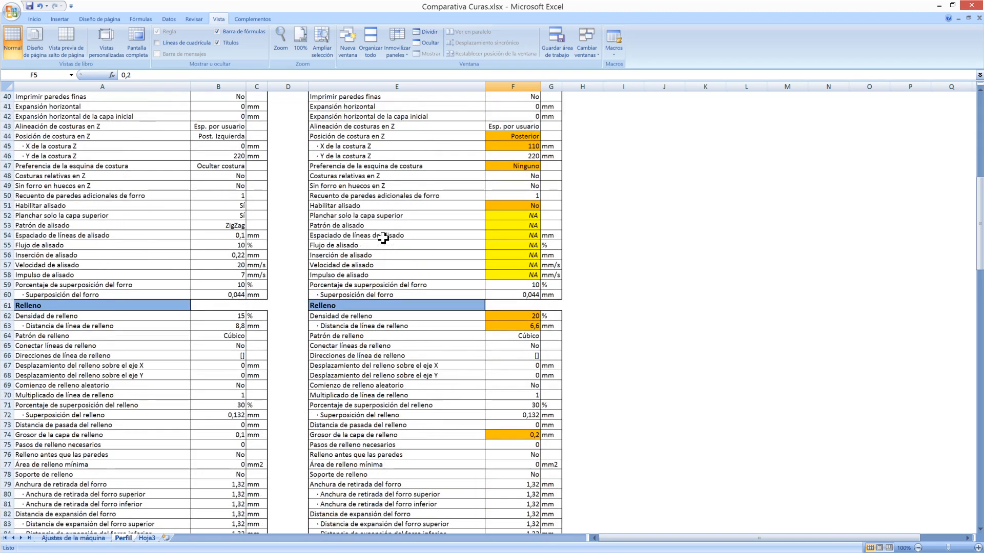
pyautogui.scroll(2, 384, 211)
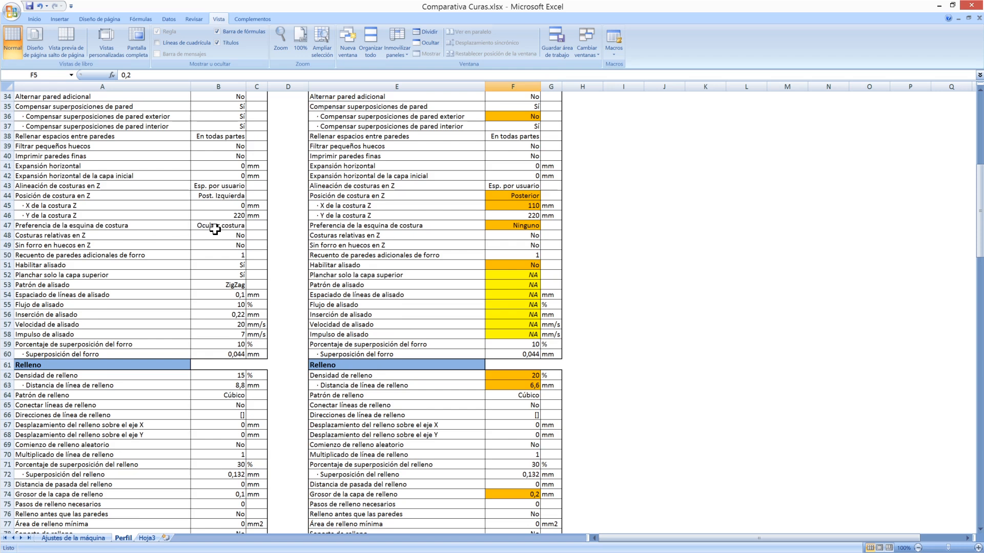
pyautogui.click(507, 224)
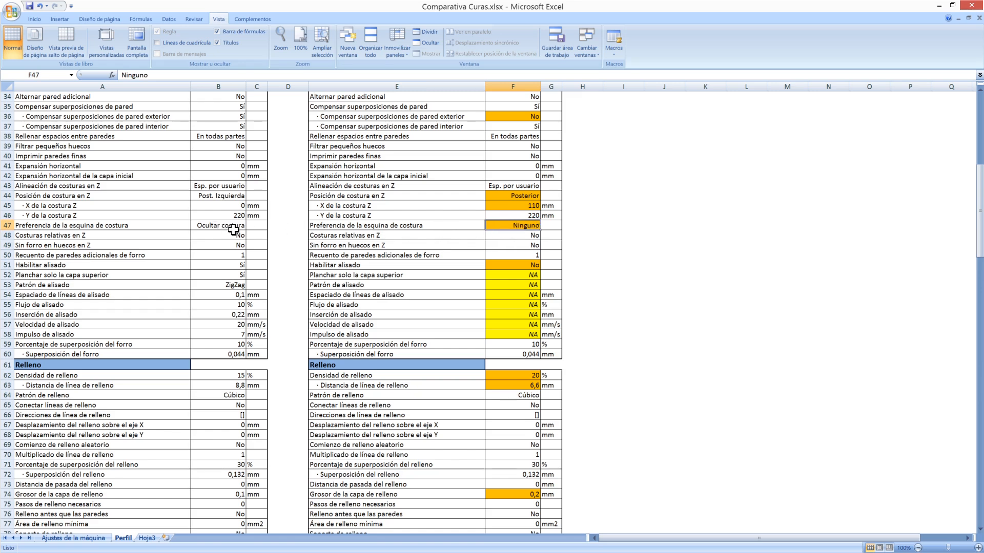
# - Compare the ironing settings and the Relleno section of both Cura versions, checking the infill density
pyautogui.scroll(-3, 464, 264)
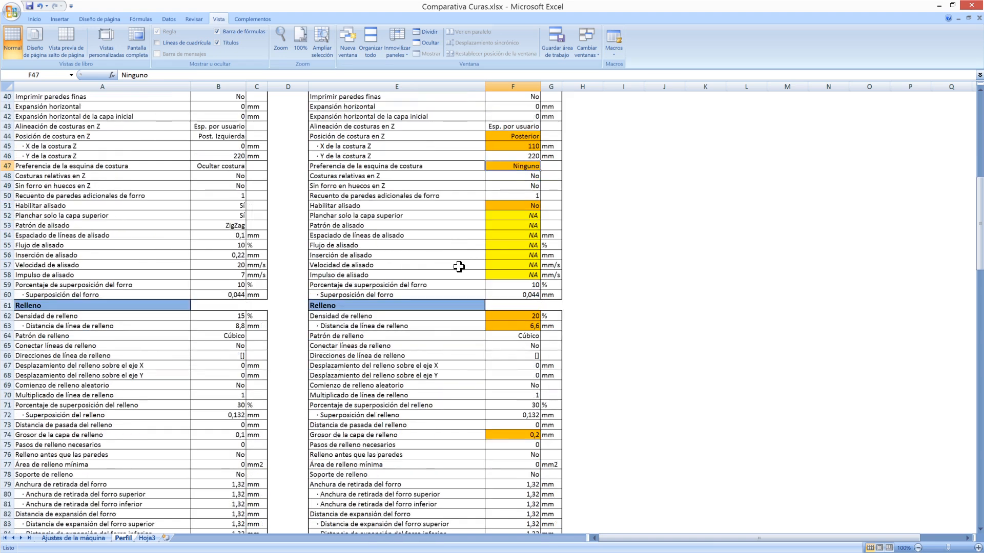
pyautogui.scroll(-1, 410, 279)
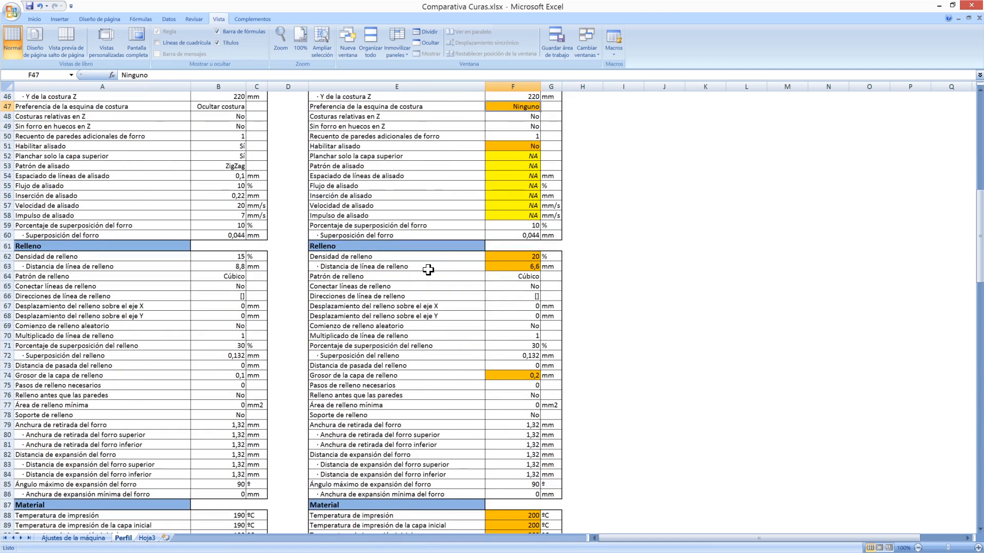
pyautogui.click(505, 256)
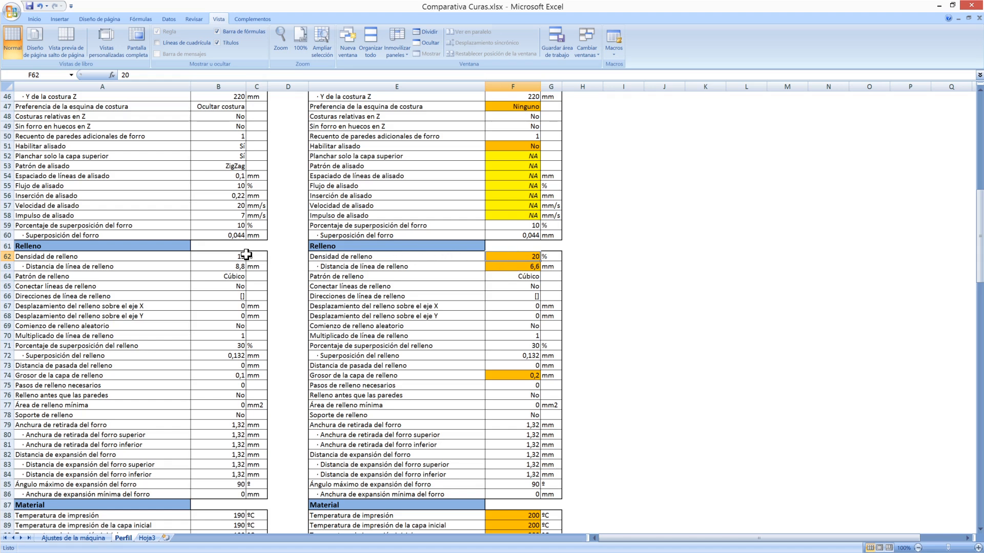
pyautogui.scroll(-8, 502, 301)
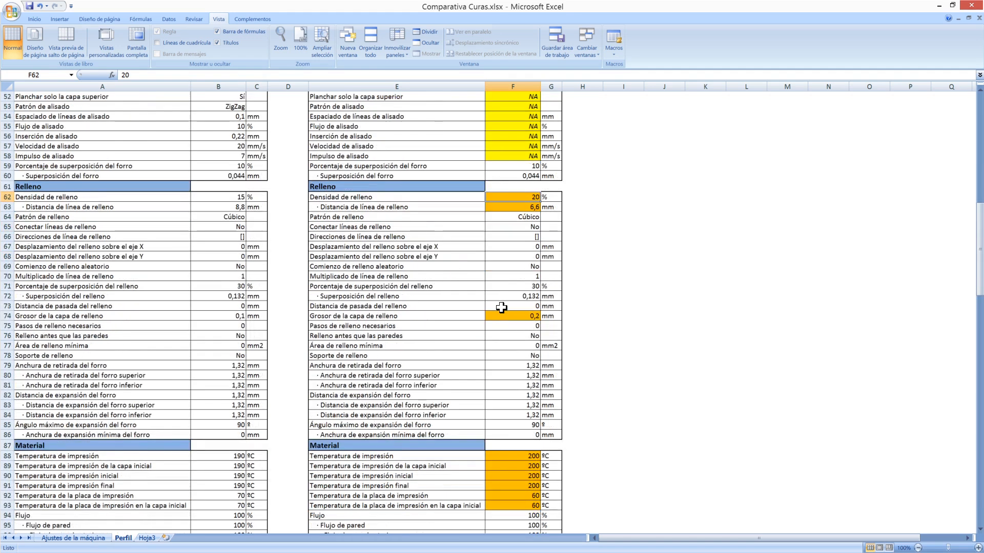
# - Compare the printing and build plate temperatures of both versions in the Material section
pyautogui.scroll(-2, 468, 286)
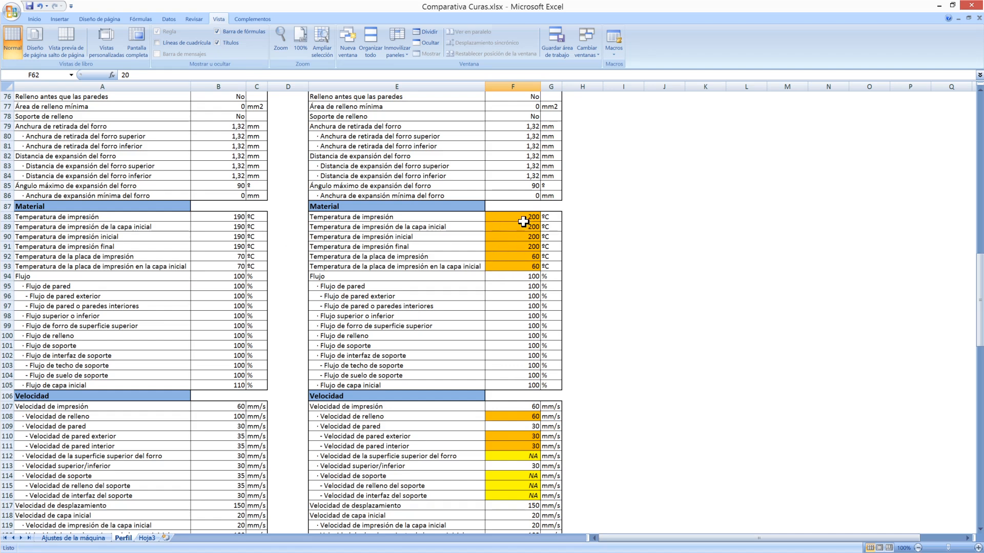
pyautogui.moveTo(516, 215); pyautogui.dragTo(517, 244)
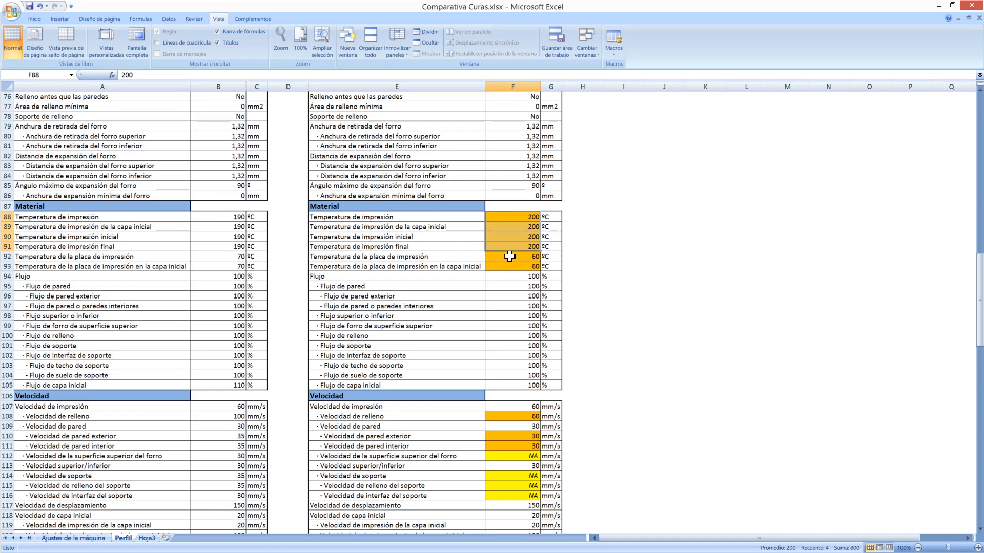
pyautogui.scroll(-2, 524, 277)
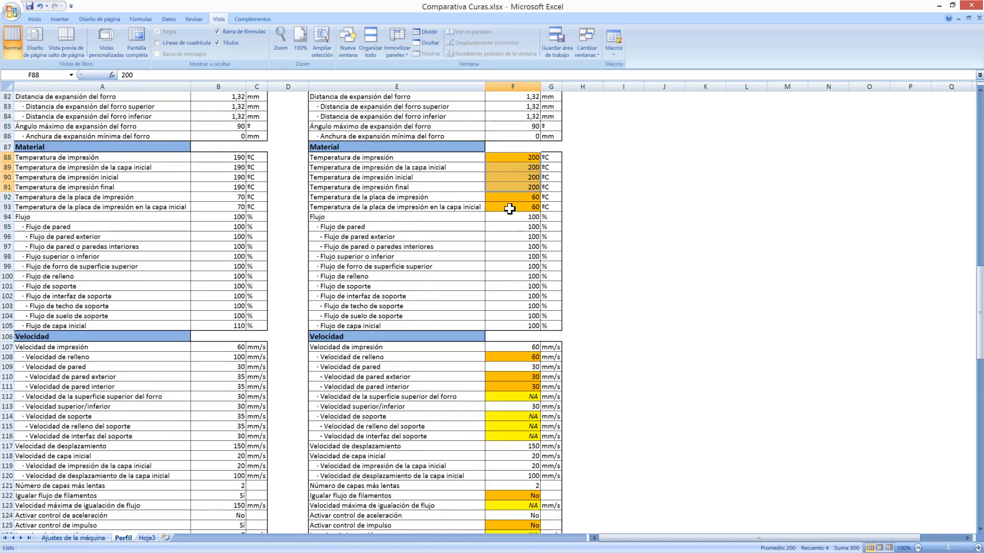
pyautogui.scroll(-2, 515, 269)
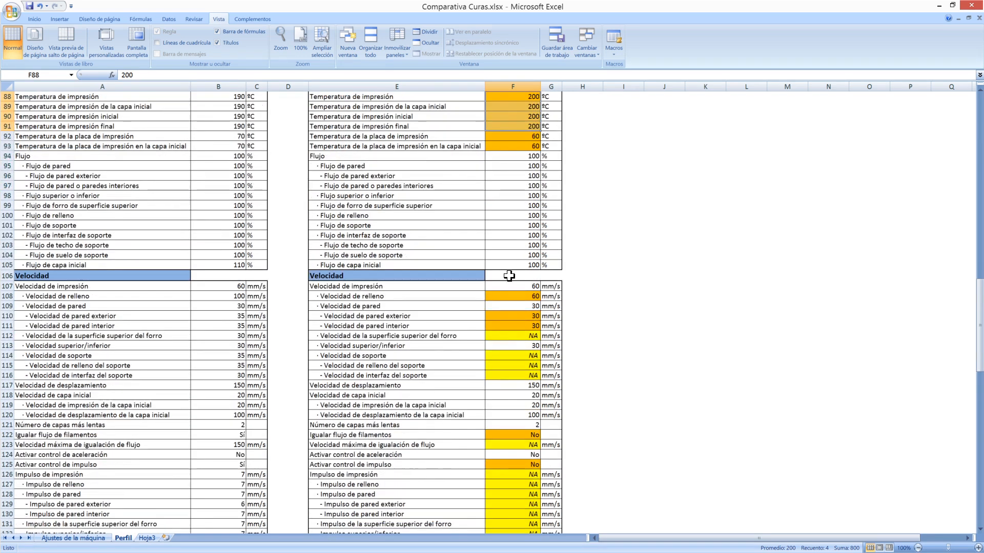
# - Compare the Velocidad section of both versions, checking the infill speed and the jerk settings
pyautogui.scroll(-1, 505, 275)
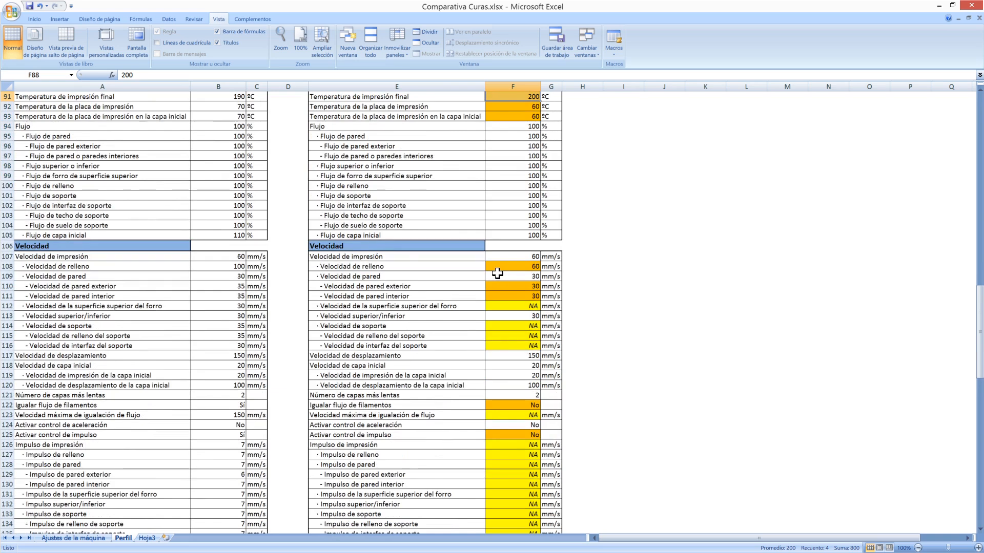
pyautogui.scroll(-1, 497, 273)
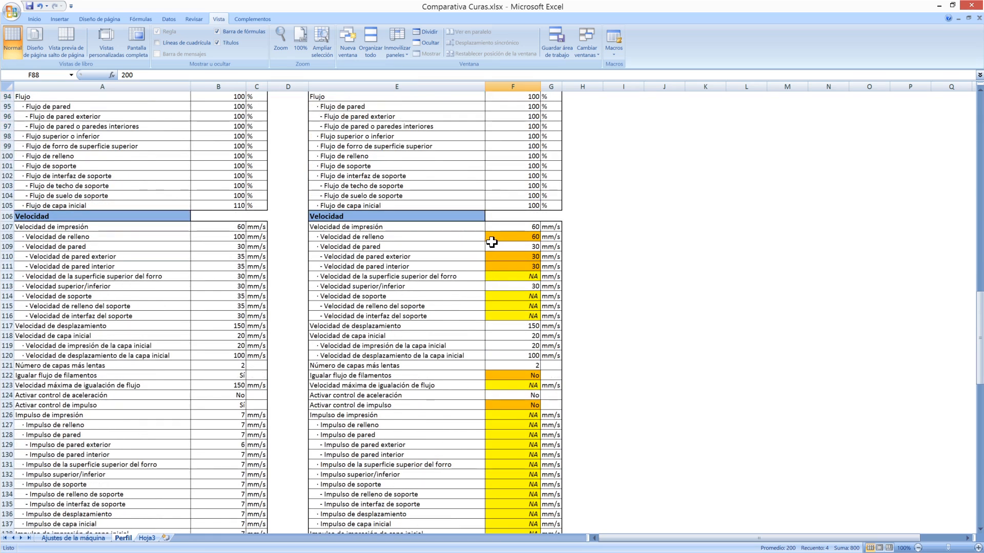
pyautogui.click(225, 237)
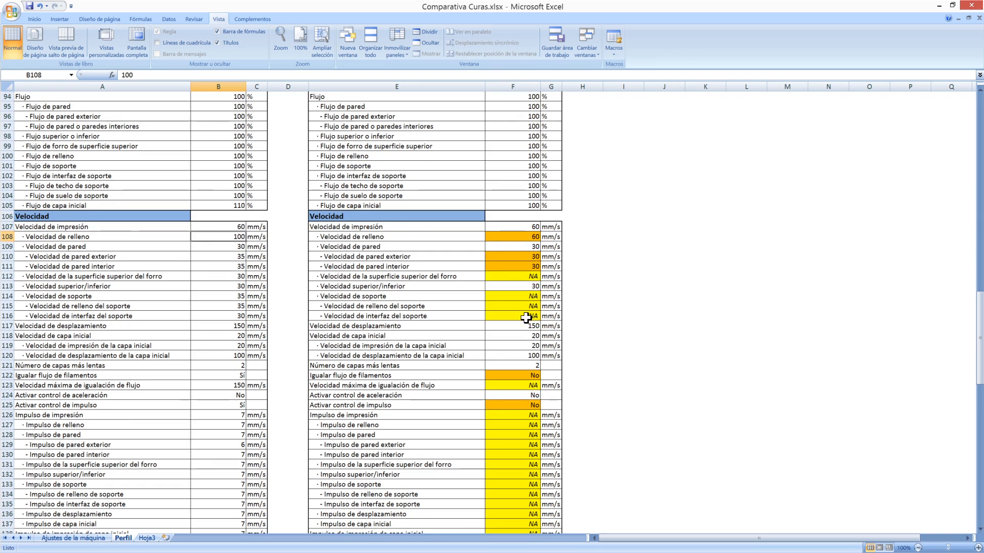
pyautogui.scroll(-4, 527, 315)
pyautogui.scroll(-6, 523, 316)
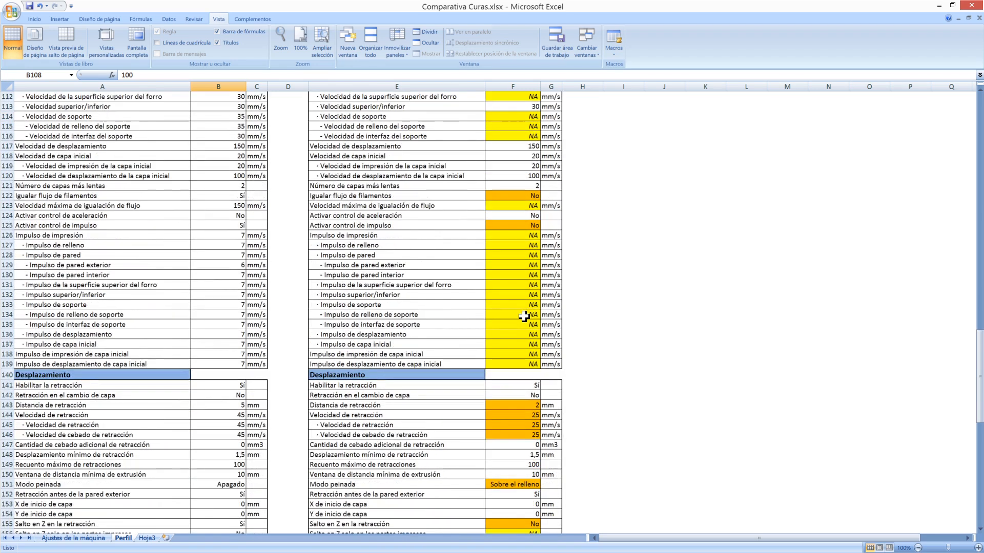
# - Compare the retraction distance and retraction speeds of Cura 4.6.1 and 4.8 in the Desplazamiento section
pyautogui.scroll(-2, 522, 315)
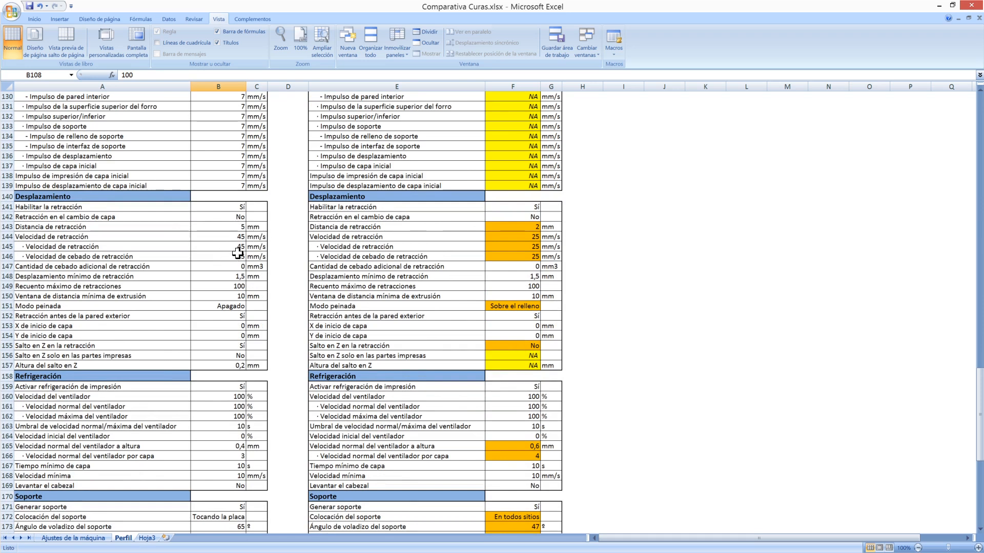
pyautogui.moveTo(223, 230); pyautogui.dragTo(245, 250)
pyautogui.moveTo(516, 227); pyautogui.dragTo(518, 257)
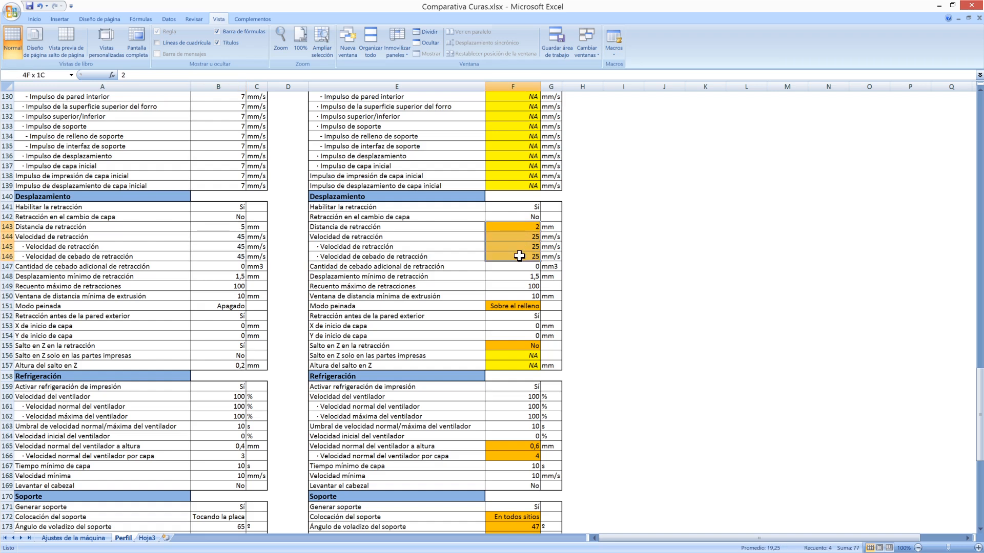
pyautogui.click(512, 227)
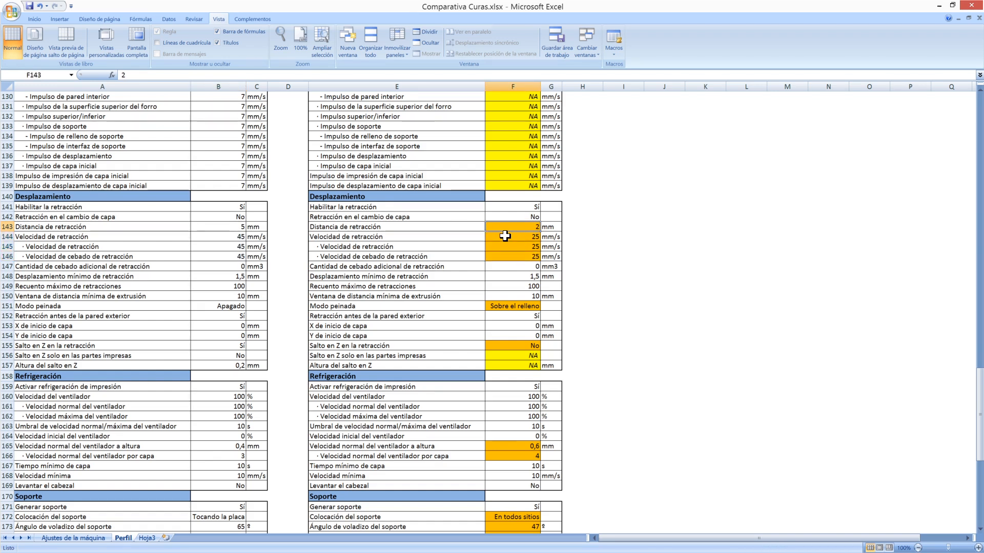
pyautogui.moveTo(504, 236); pyautogui.dragTo(506, 258)
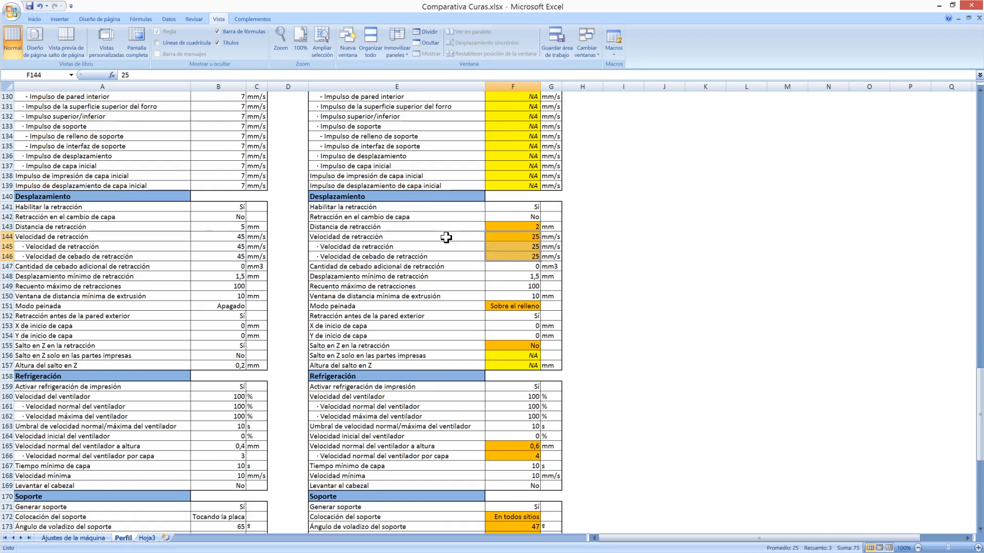
pyautogui.moveTo(226, 228); pyautogui.dragTo(227, 262)
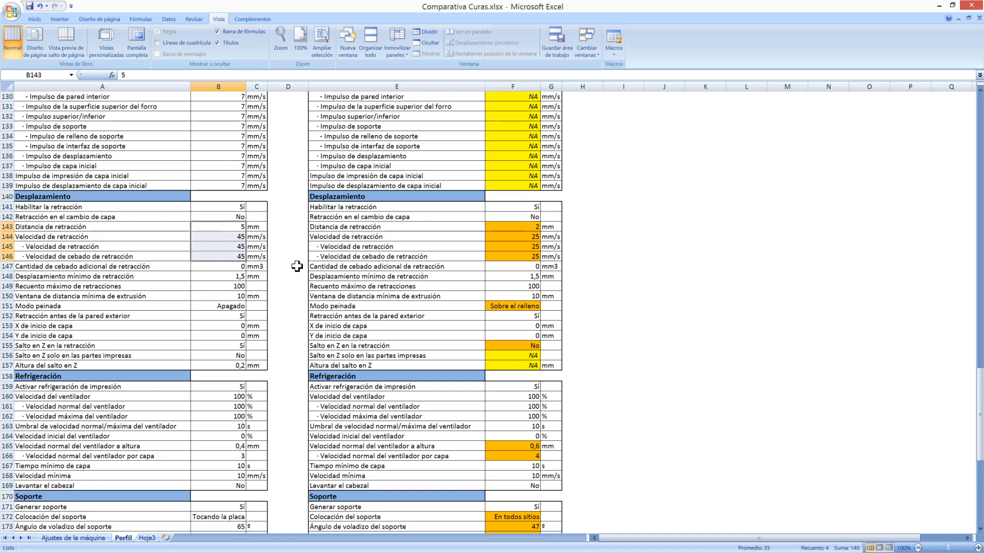
pyautogui.moveTo(504, 225); pyautogui.dragTo(508, 256)
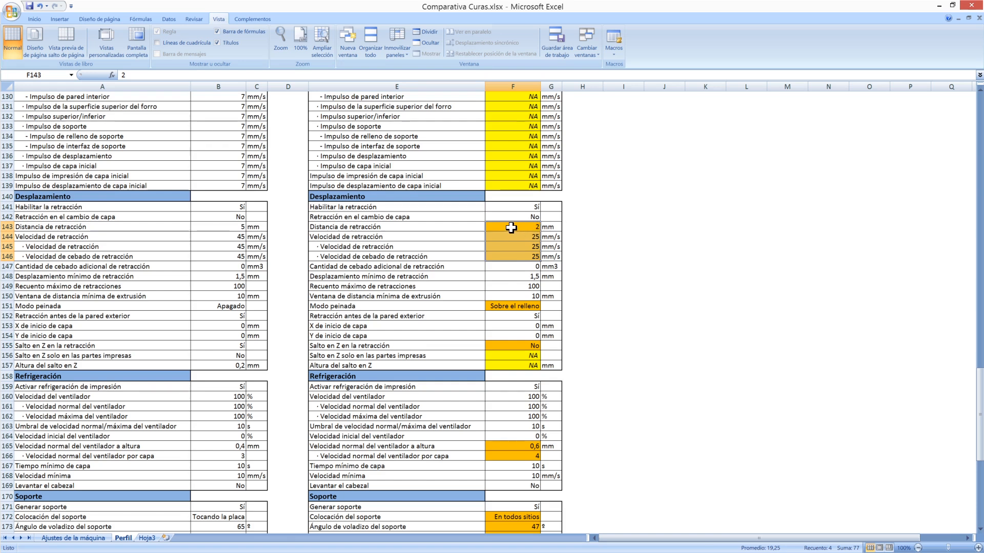
pyautogui.moveTo(510, 226); pyautogui.dragTo(513, 257)
# - Review the Refrigeración and Soporte sections for differences between the two versions, through the last support setting
pyautogui.scroll(-2, 559, 243)
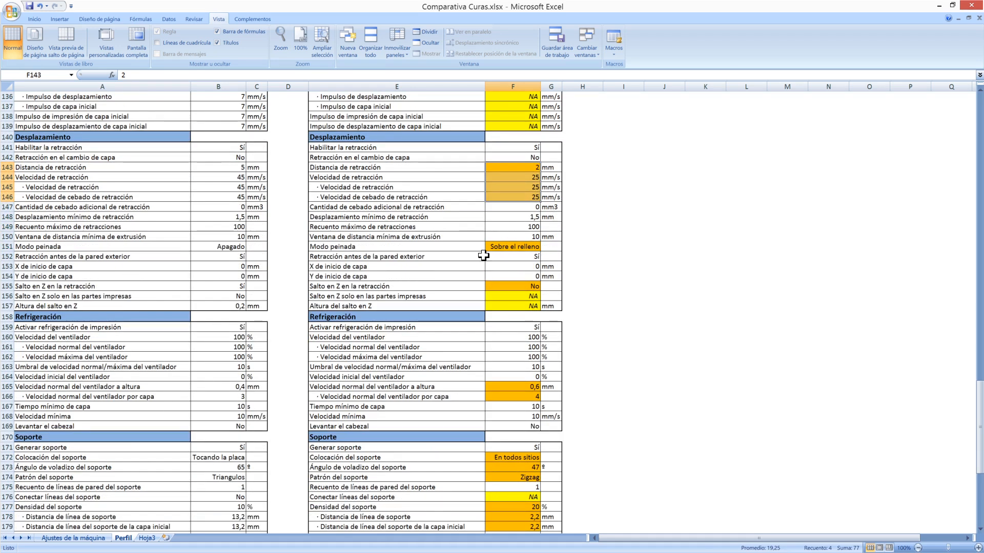
pyautogui.scroll(-5, 512, 261)
pyautogui.scroll(-1, 453, 288)
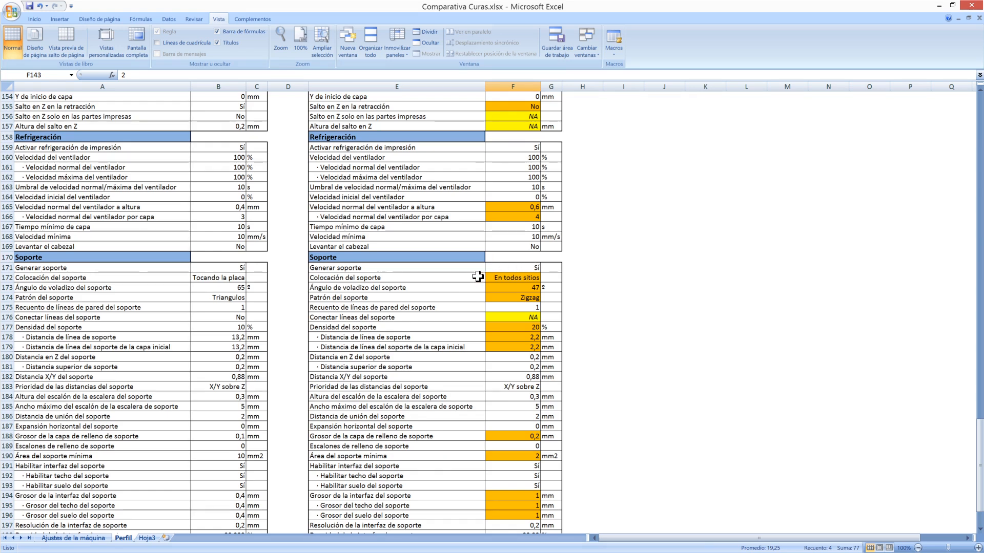
pyautogui.scroll(-2, 490, 276)
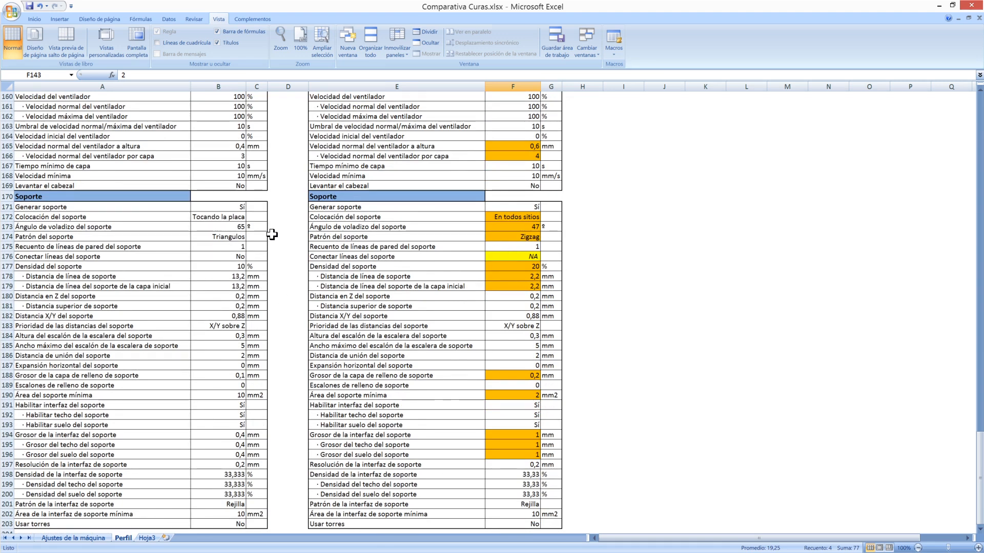
pyautogui.scroll(-1, 259, 271)
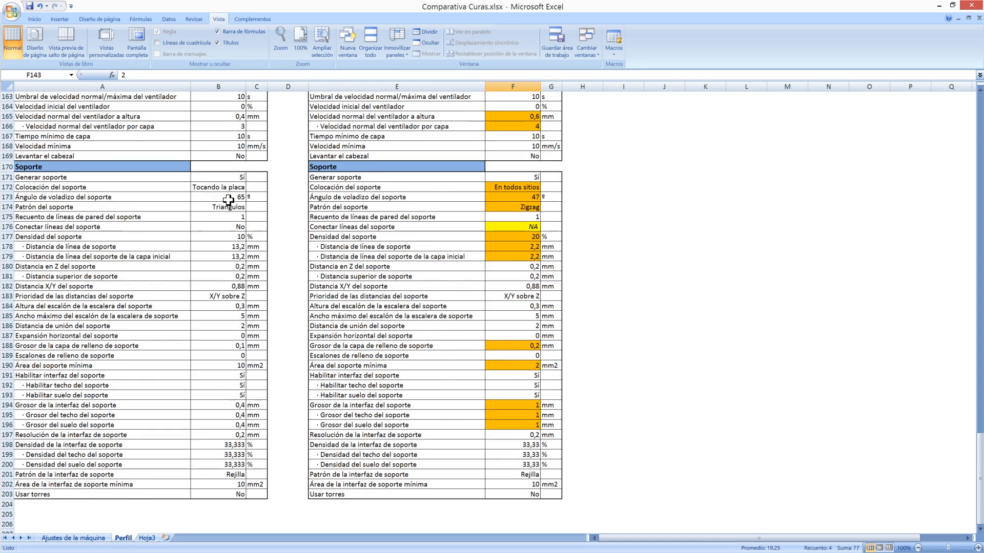
pyautogui.click(515, 176)
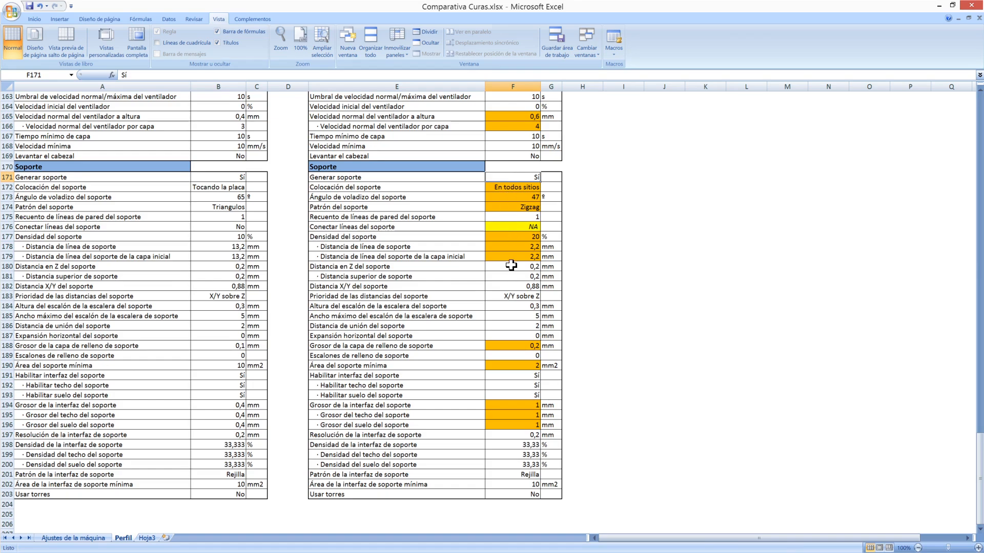
# - Go back from the Soporte section toward the beginning of the Perfil sheet's comparison
pyautogui.scroll(6, 505, 331)
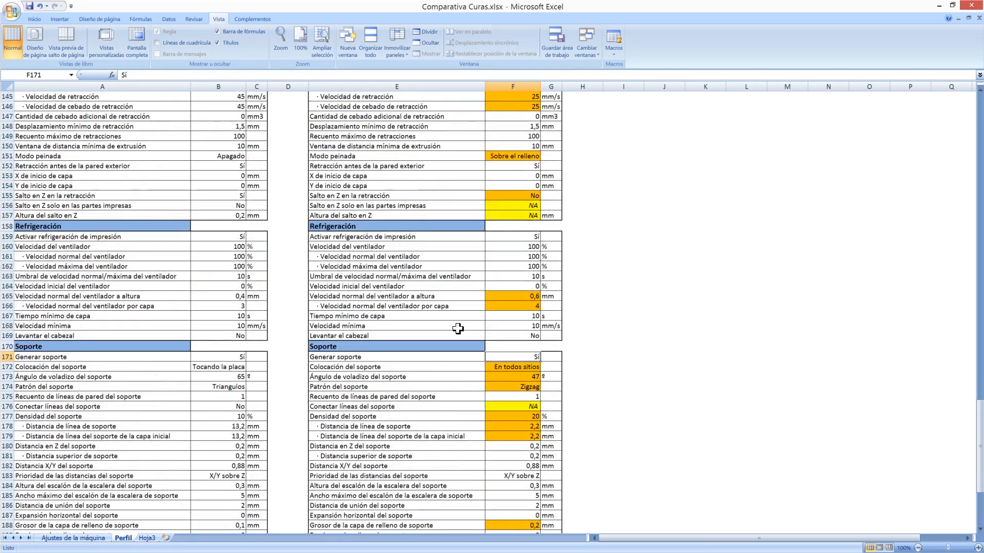
pyautogui.scroll(7, 457, 329)
pyautogui.scroll(18, 457, 328)
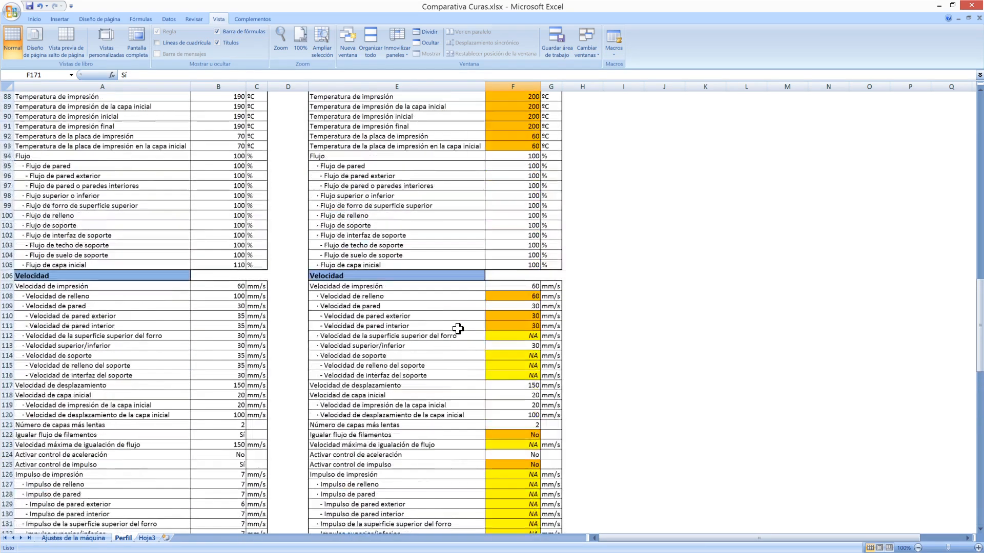
pyautogui.scroll(15, 458, 328)
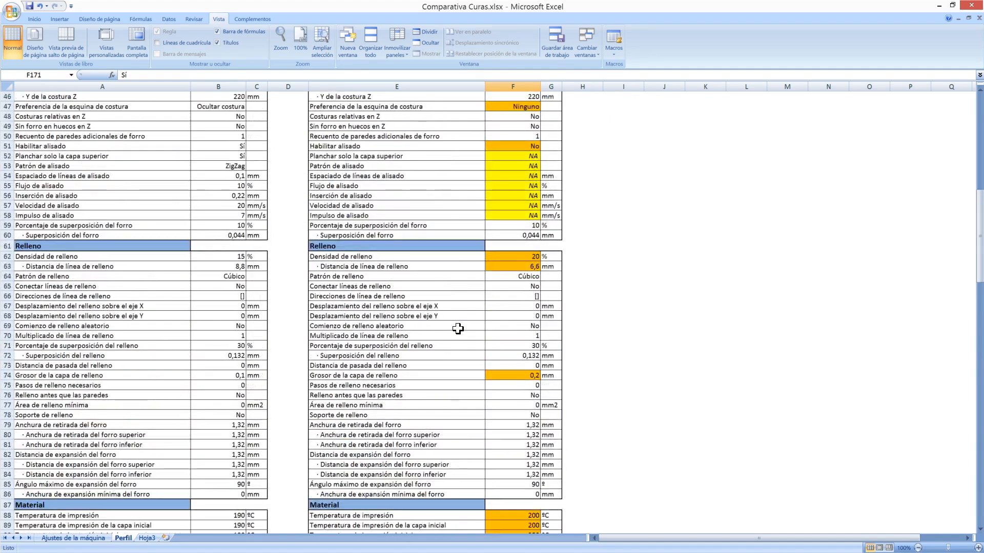
pyautogui.scroll(3, 458, 329)
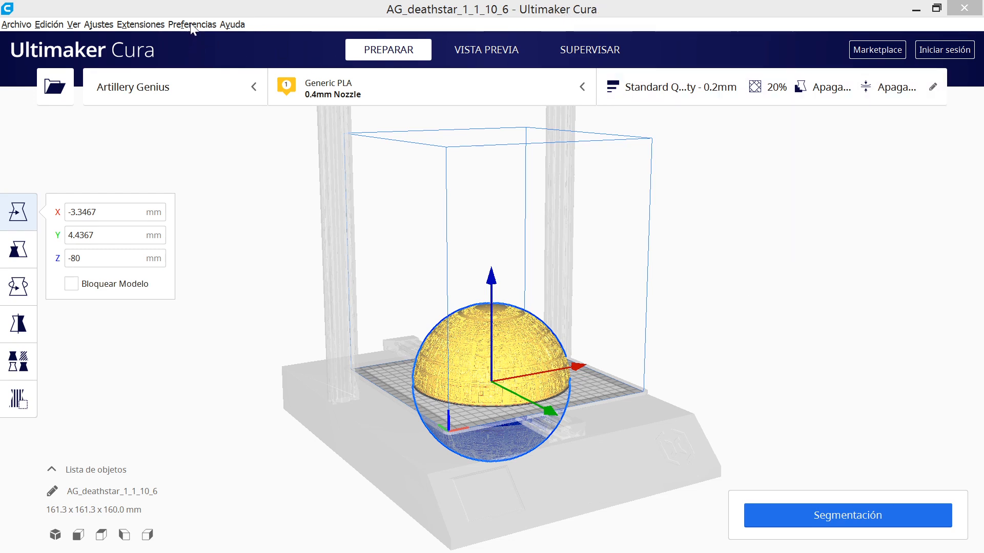
# - Add the ChangeAtZ 5.2.1(Experimental) script to the post-processing scripts
pyautogui.click(139, 26)
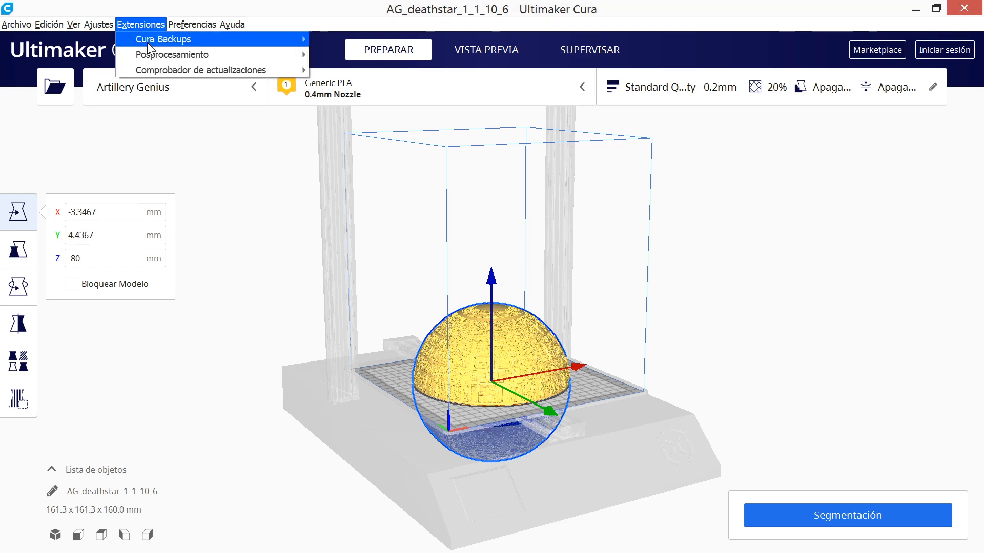
pyautogui.moveTo(266, 54)
pyautogui.click(382, 58)
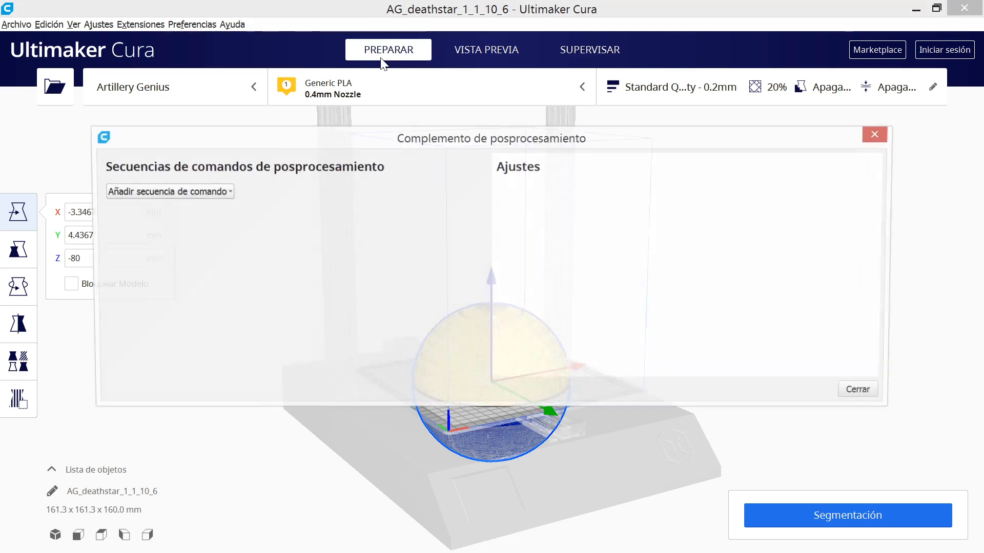
pyautogui.click(228, 192)
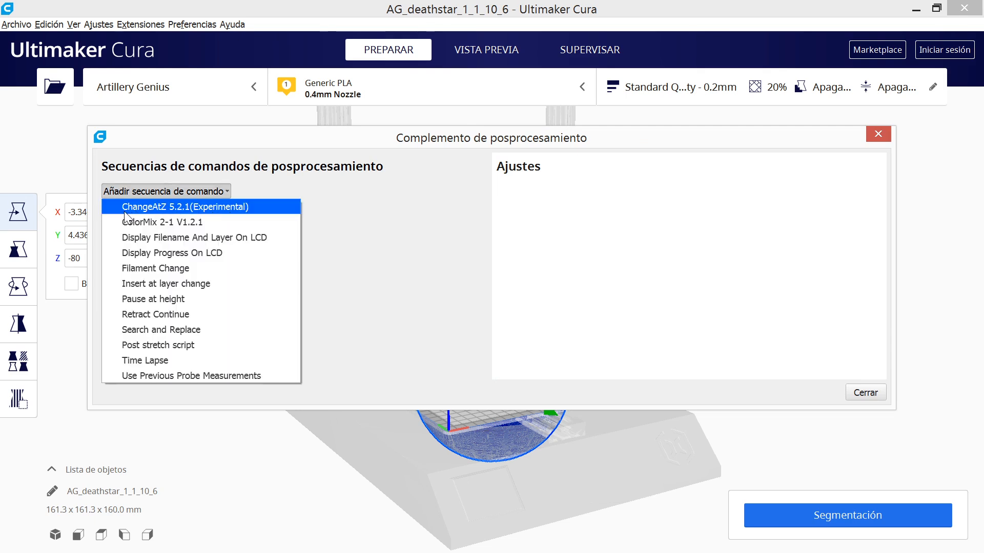
pyautogui.click(158, 205)
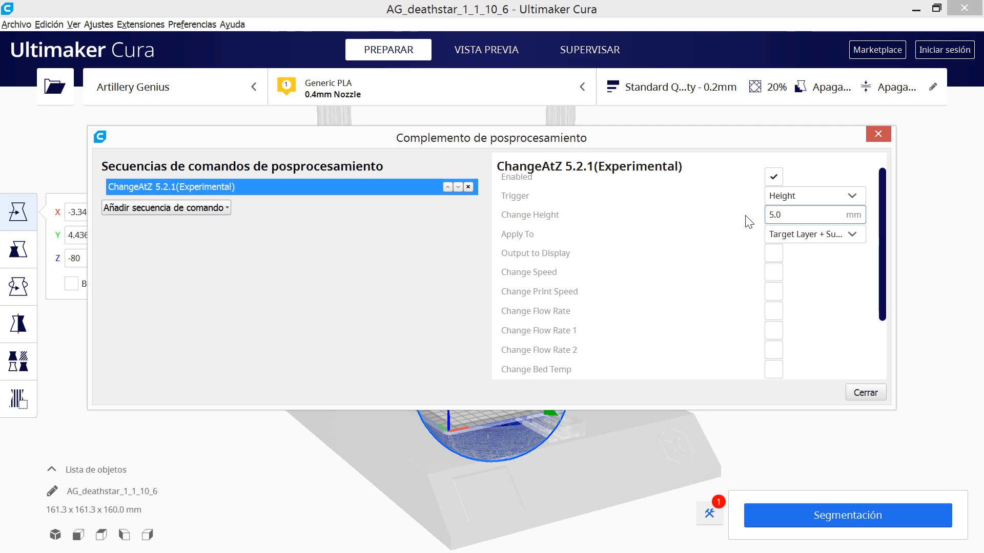
# - Set the ChangeAtZ script's trigger to Layer No. and look through its remaining change options
pyautogui.click(851, 198)
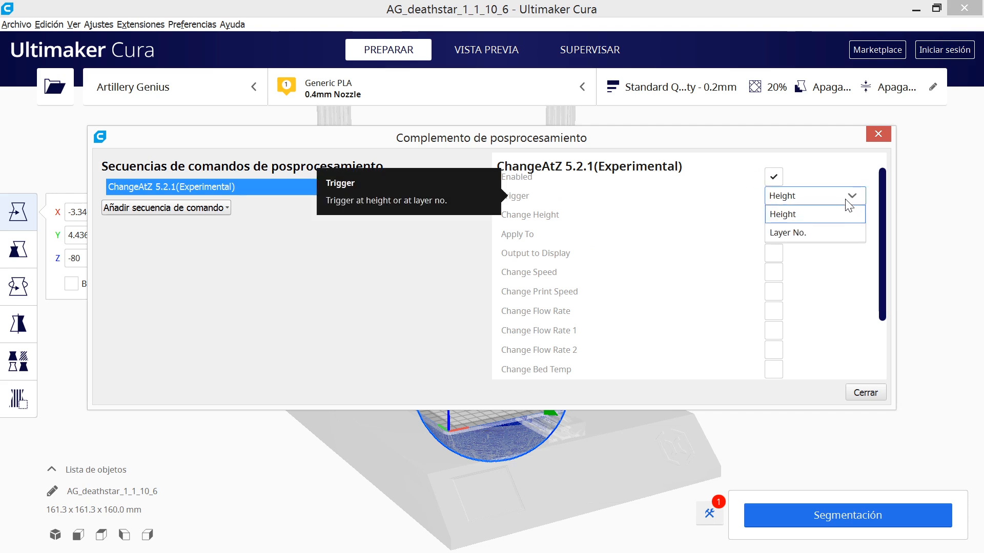
pyautogui.click(802, 232)
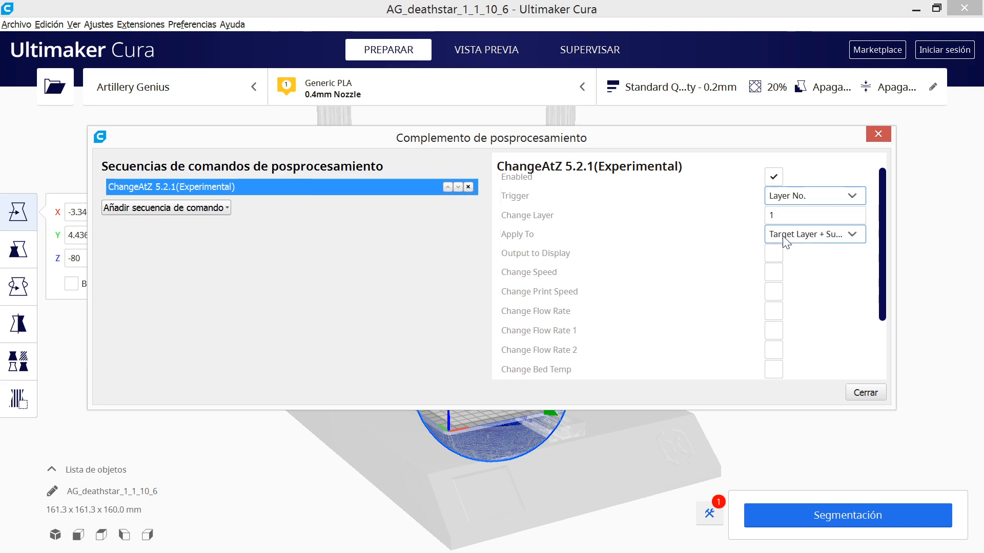
pyautogui.moveTo(880, 282); pyautogui.dragTo(880, 323)
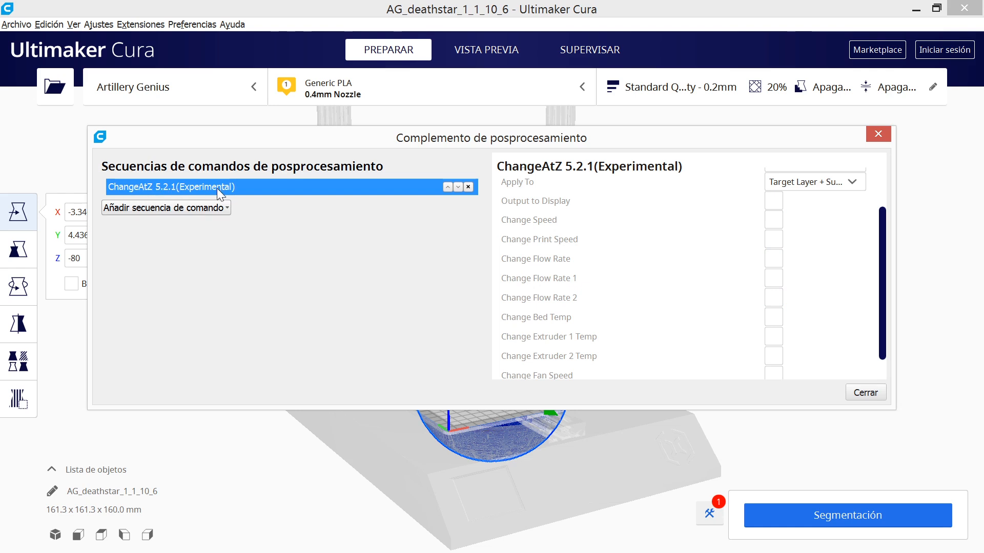
# - Add the Filament Change and Pause at height scripts to the post-processing list
pyautogui.click(224, 208)
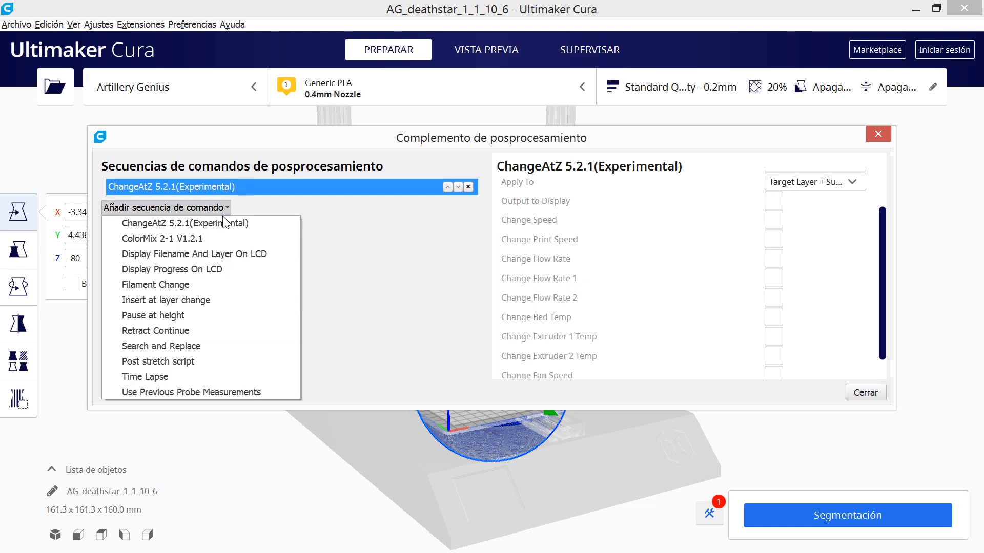
pyautogui.click(201, 284)
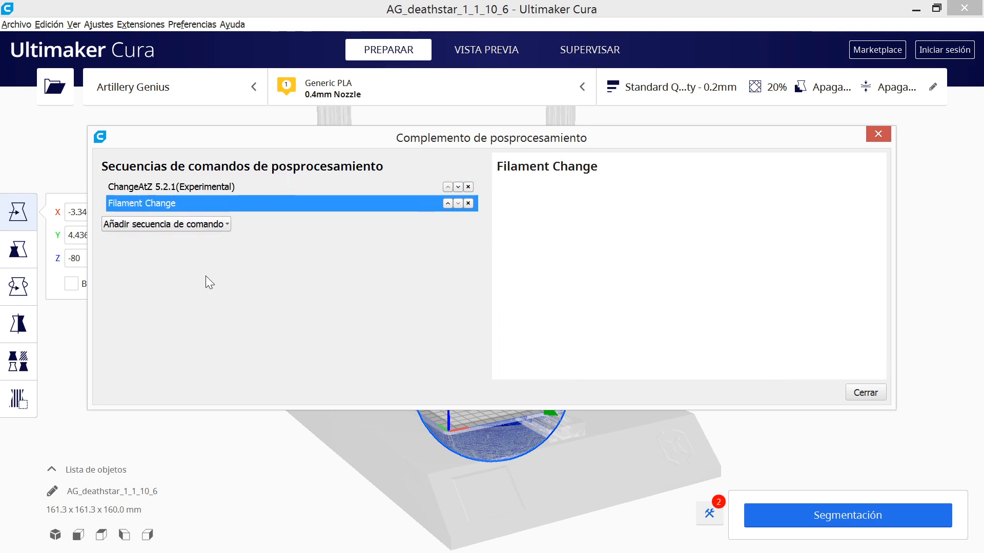
pyautogui.click(226, 224)
pyautogui.click(201, 330)
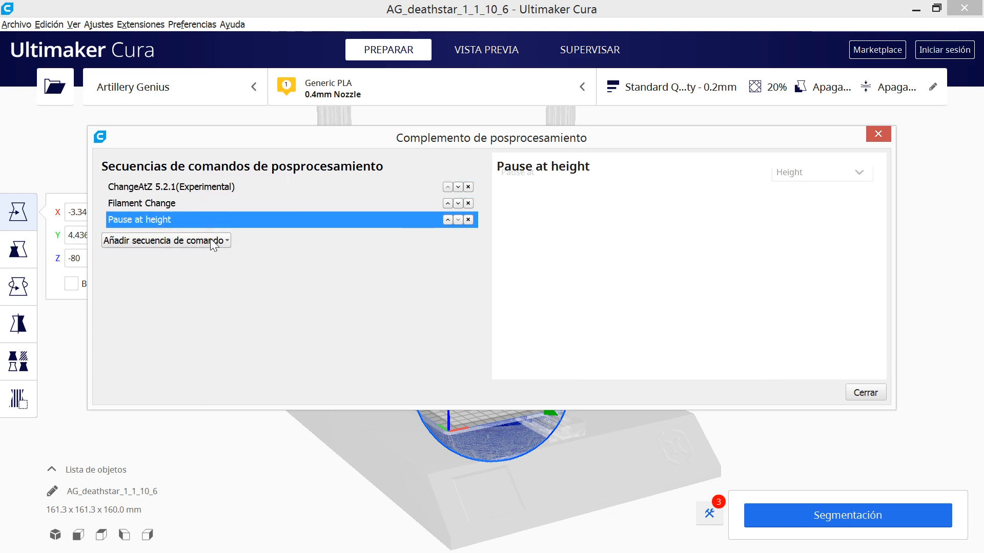